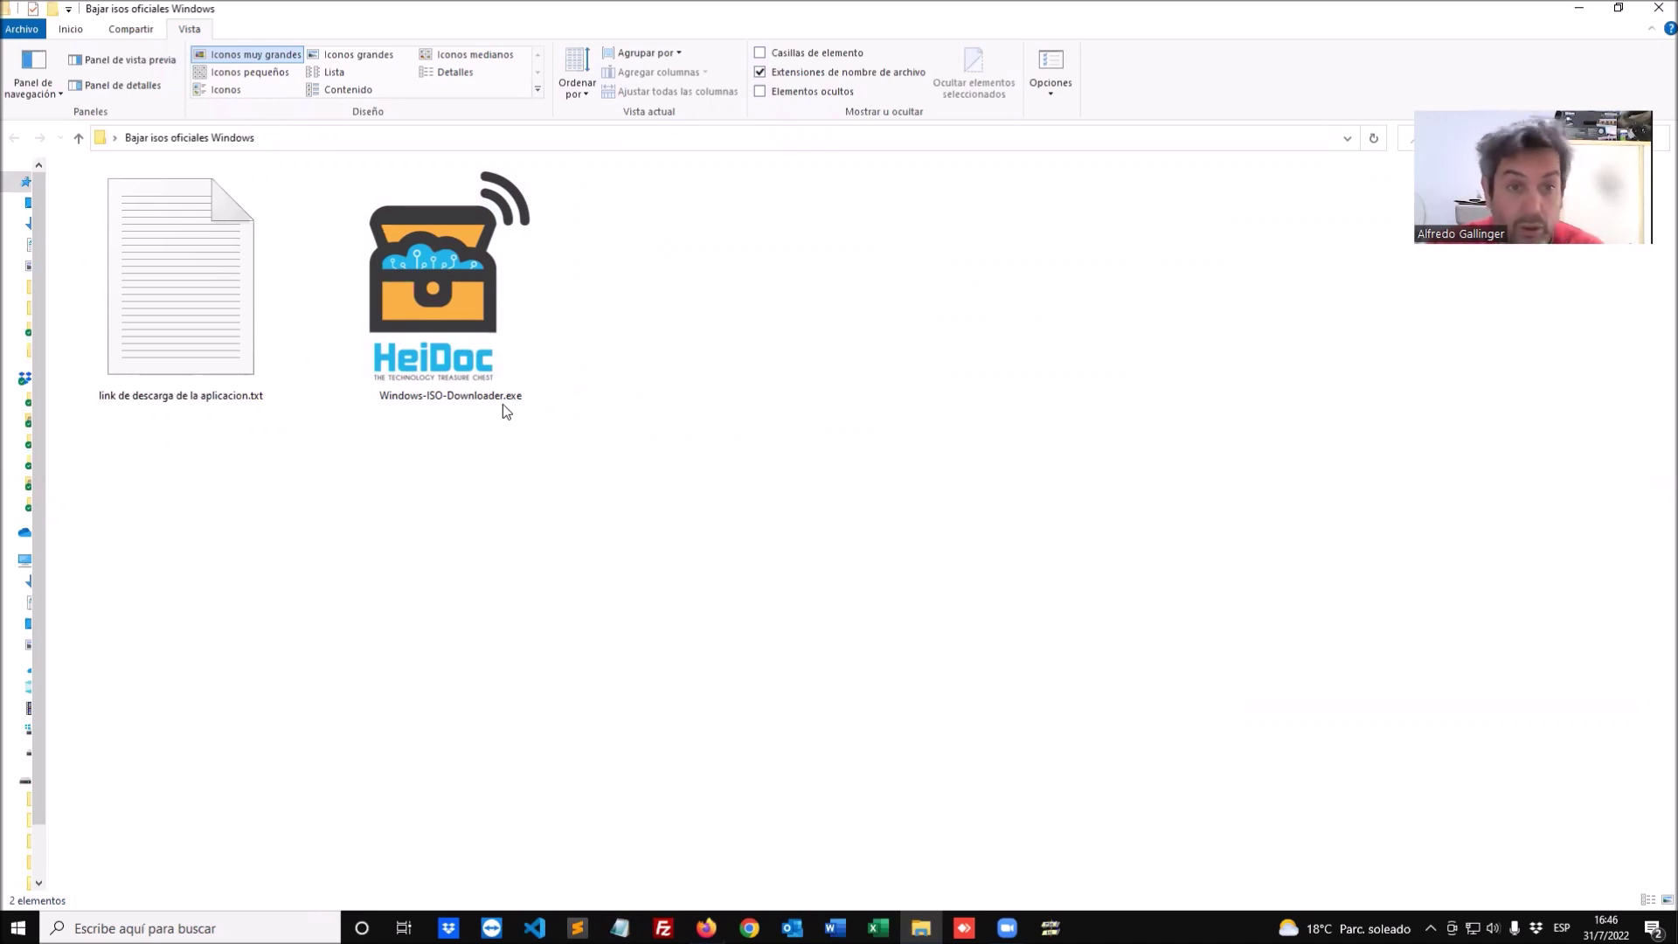
Step: Launch Windows-ISO-Downloader.exe, then separate the sponsor message window from the main downloader window so both are reachable
click(463, 294)
double_click(463, 298)
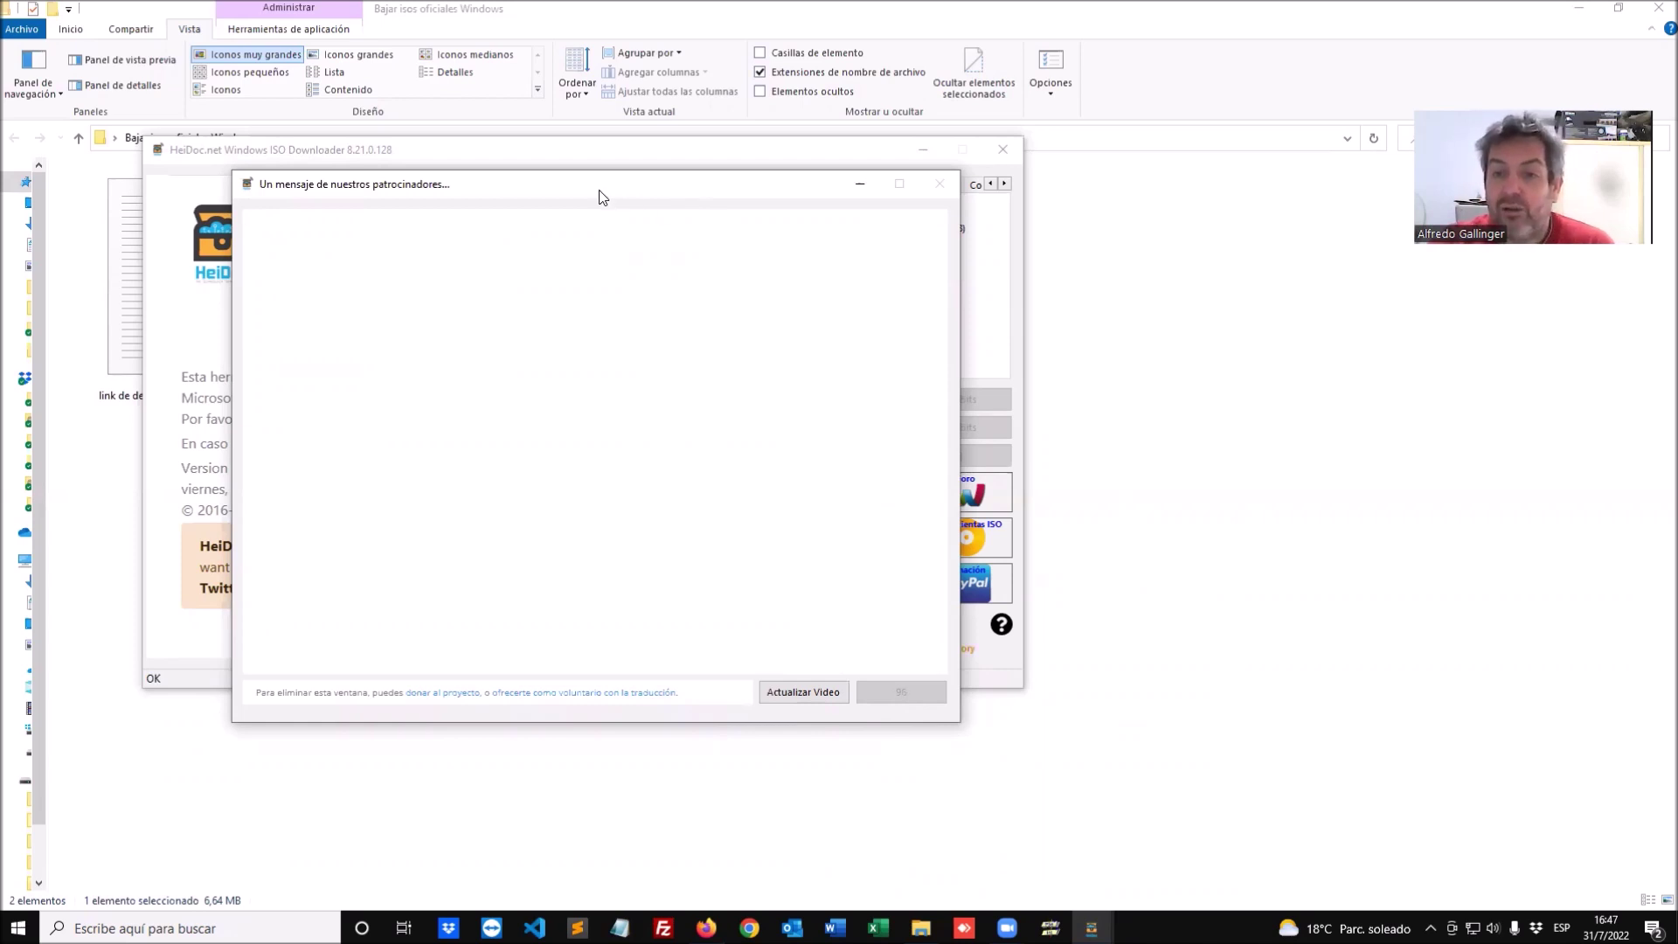
drag(600, 195, 1315, 159)
click(807, 148)
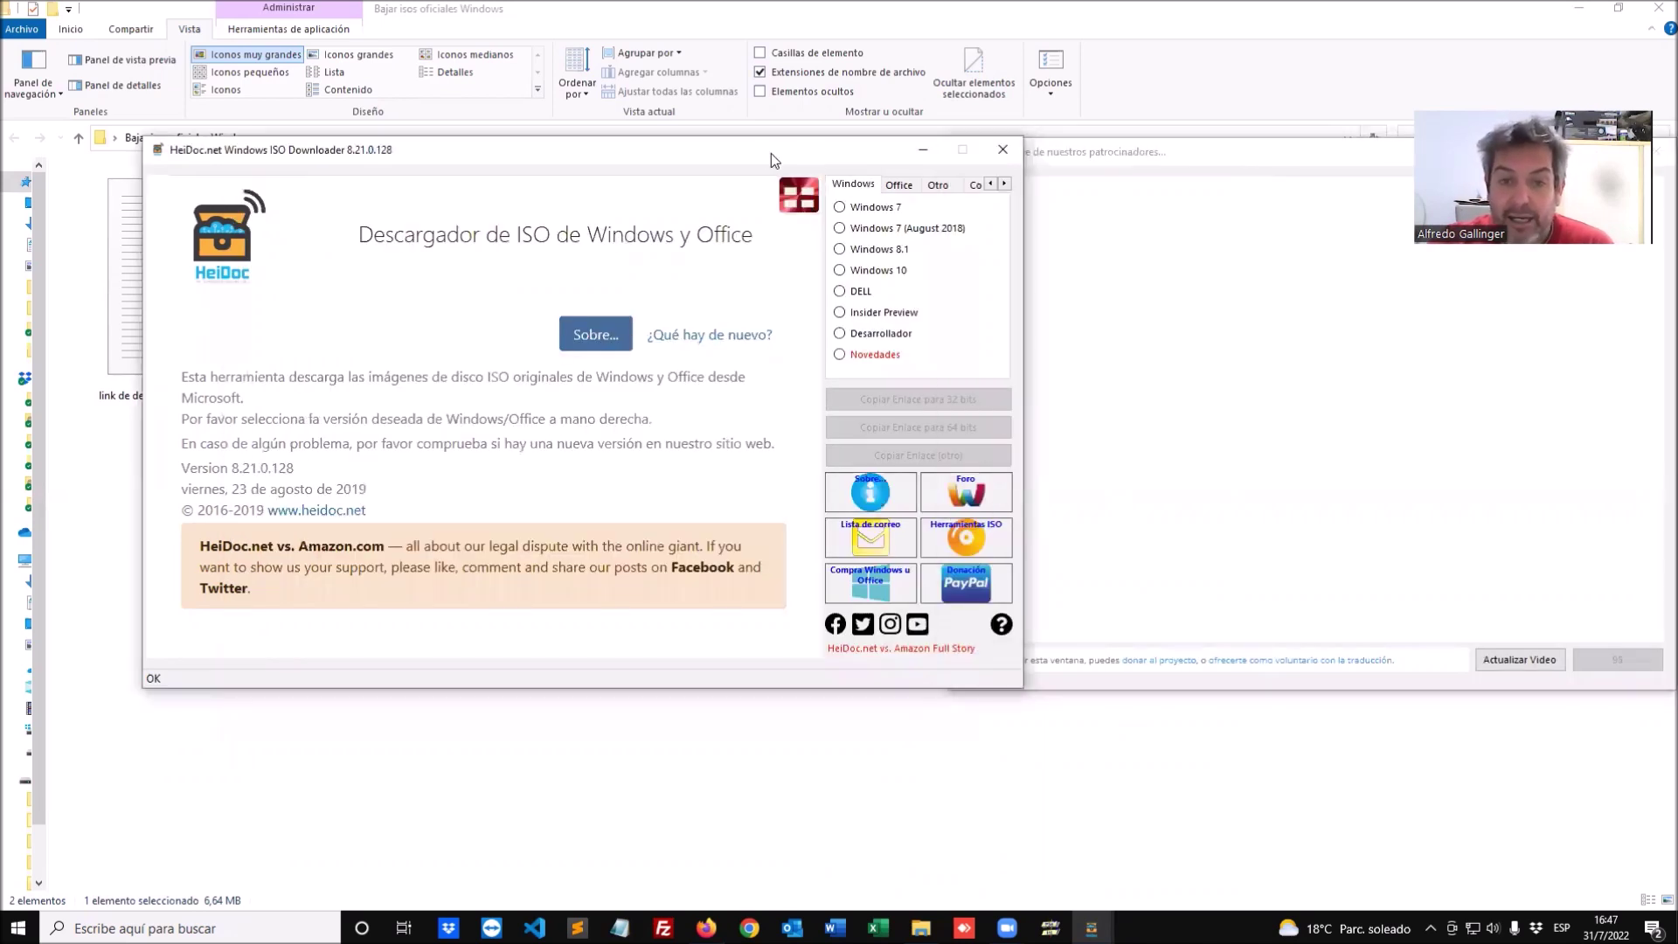
drag(770, 154, 994, 143)
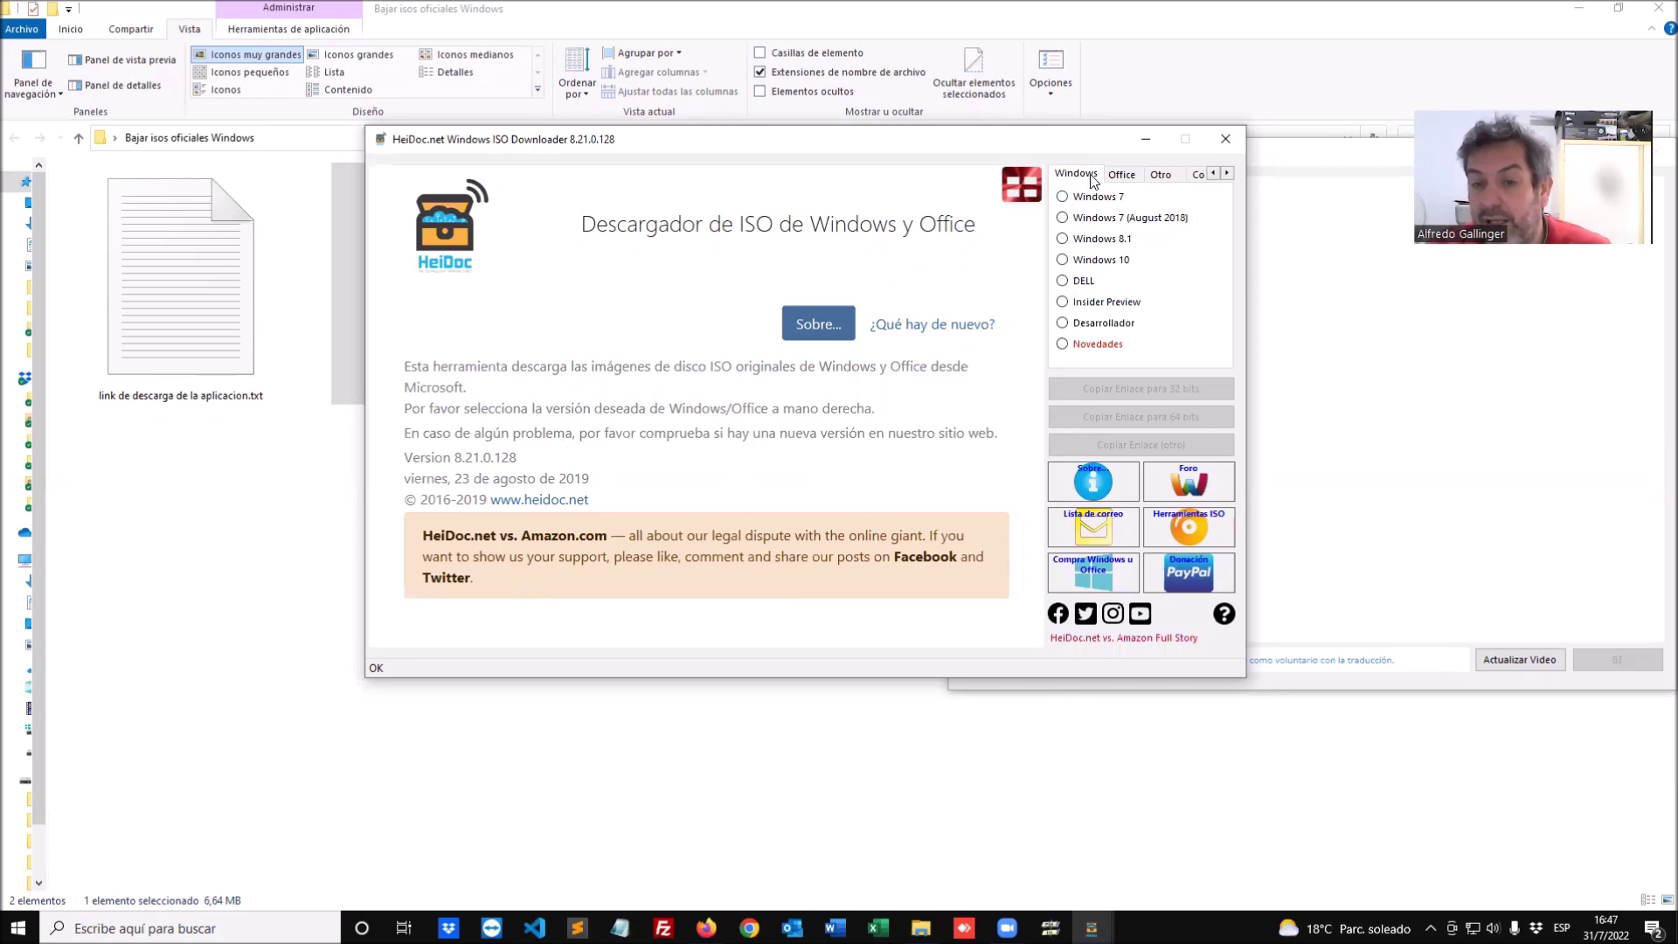
Step: Look through the Office and other download categories, then return to the Windows list
click(1127, 178)
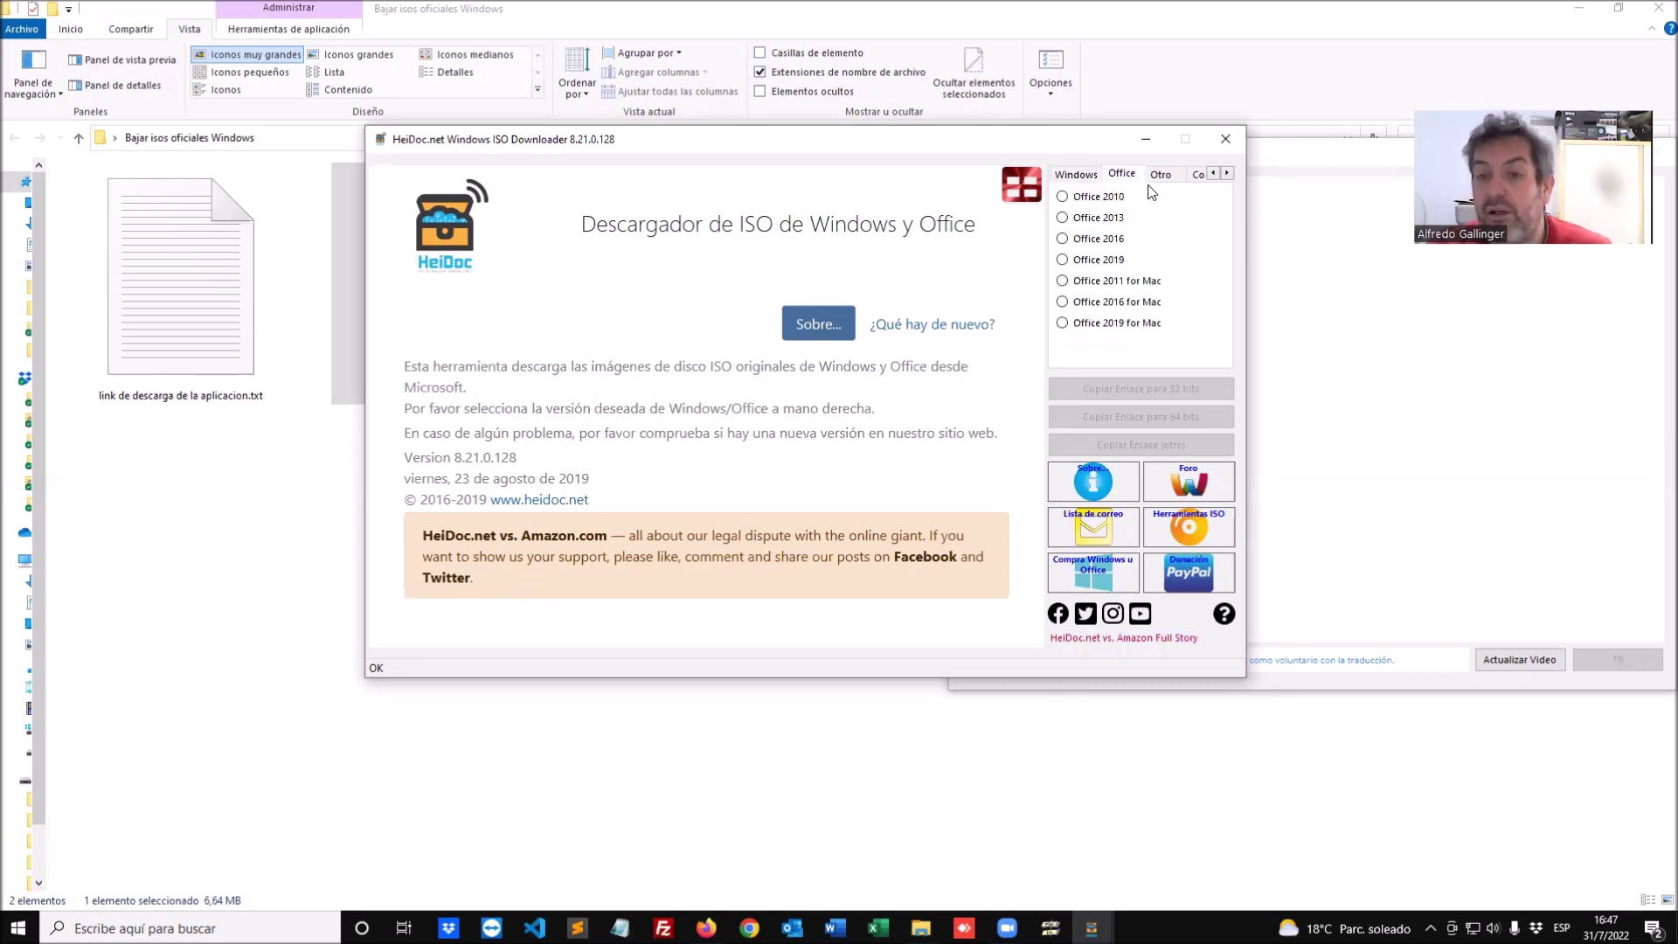
click(1166, 177)
click(1226, 173)
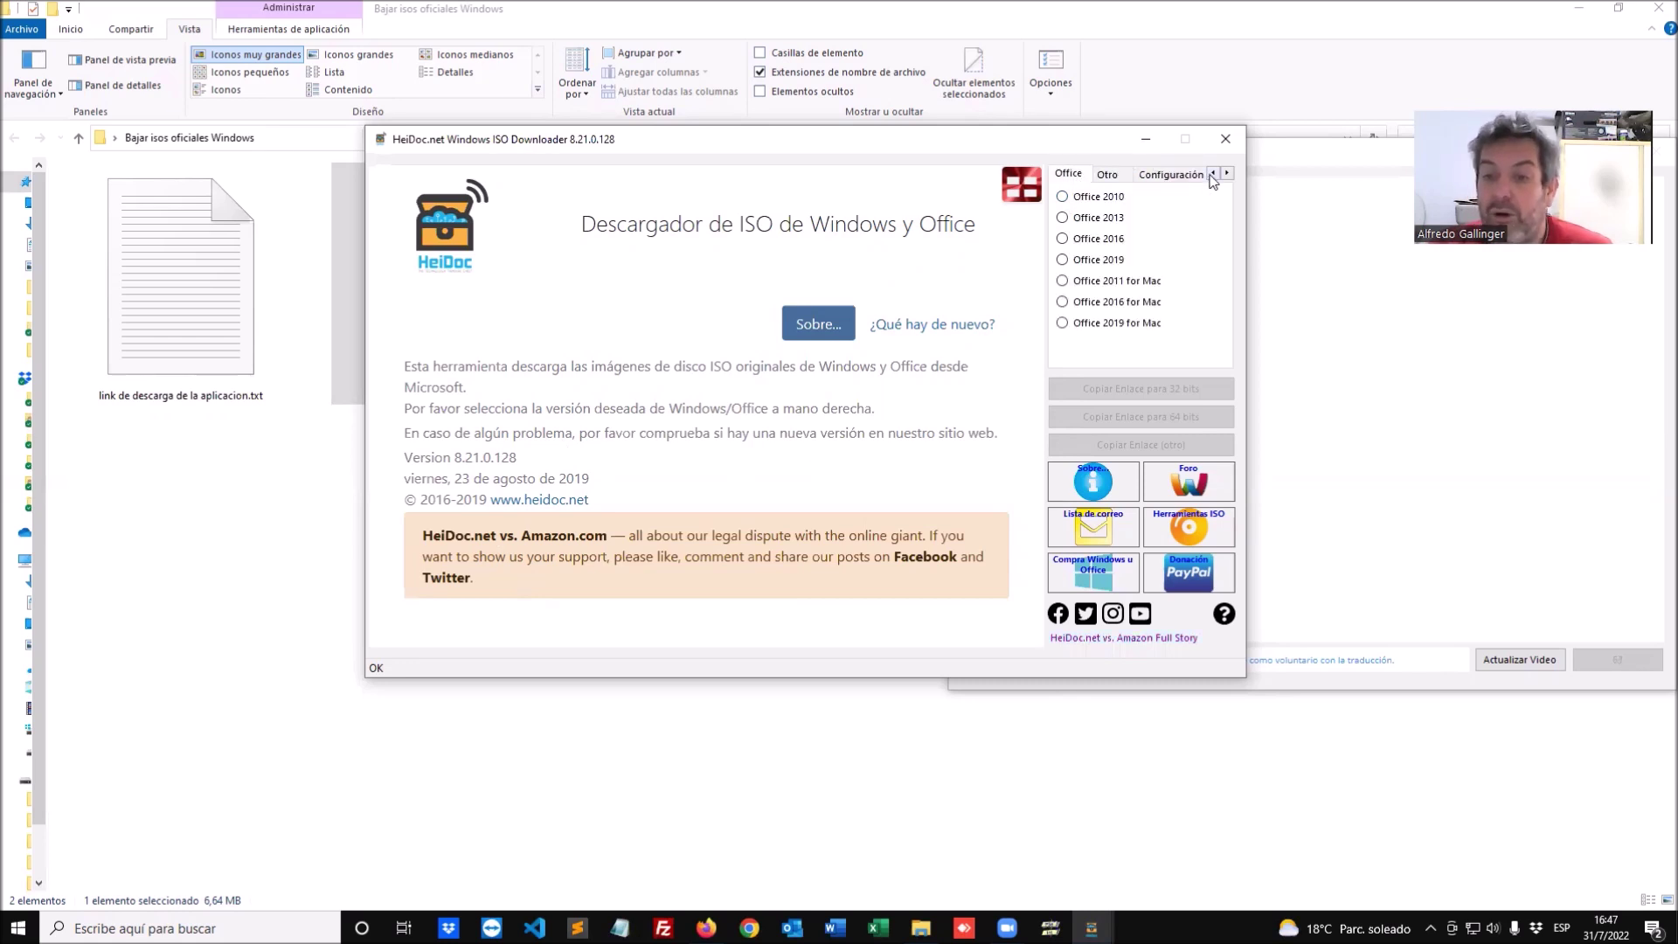
click(1213, 173)
click(1087, 177)
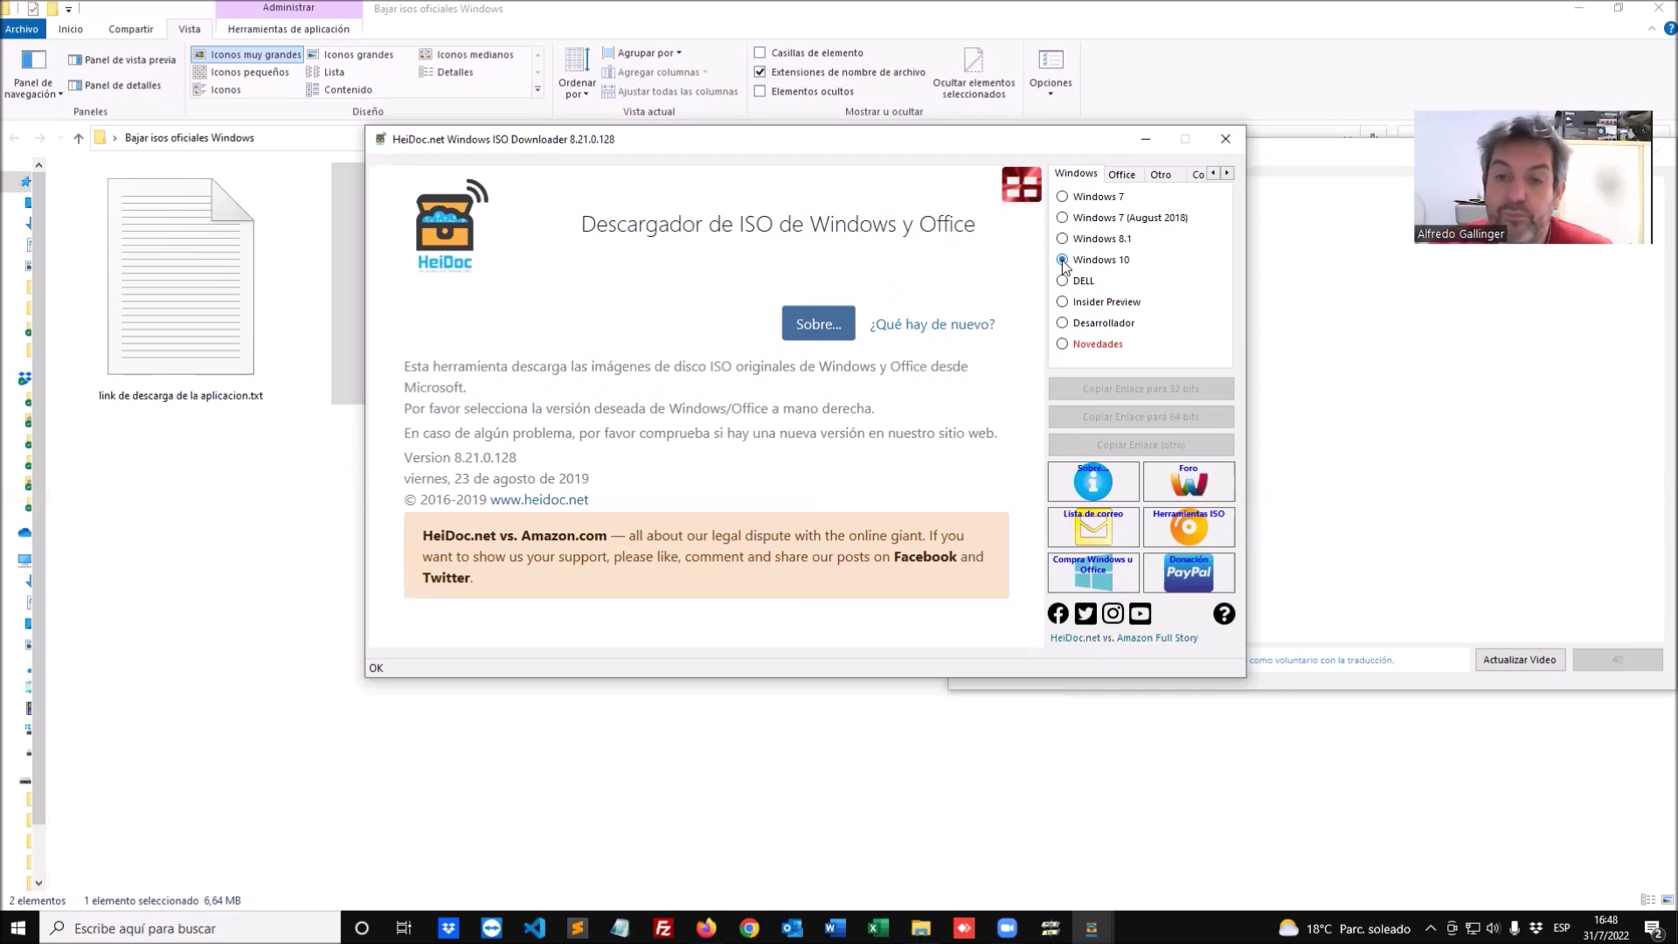
Step: Select Windows 10 and confirm the Windows 10 Home/Pro edition under Version 21H2 (November 2021 Update)
click(1062, 260)
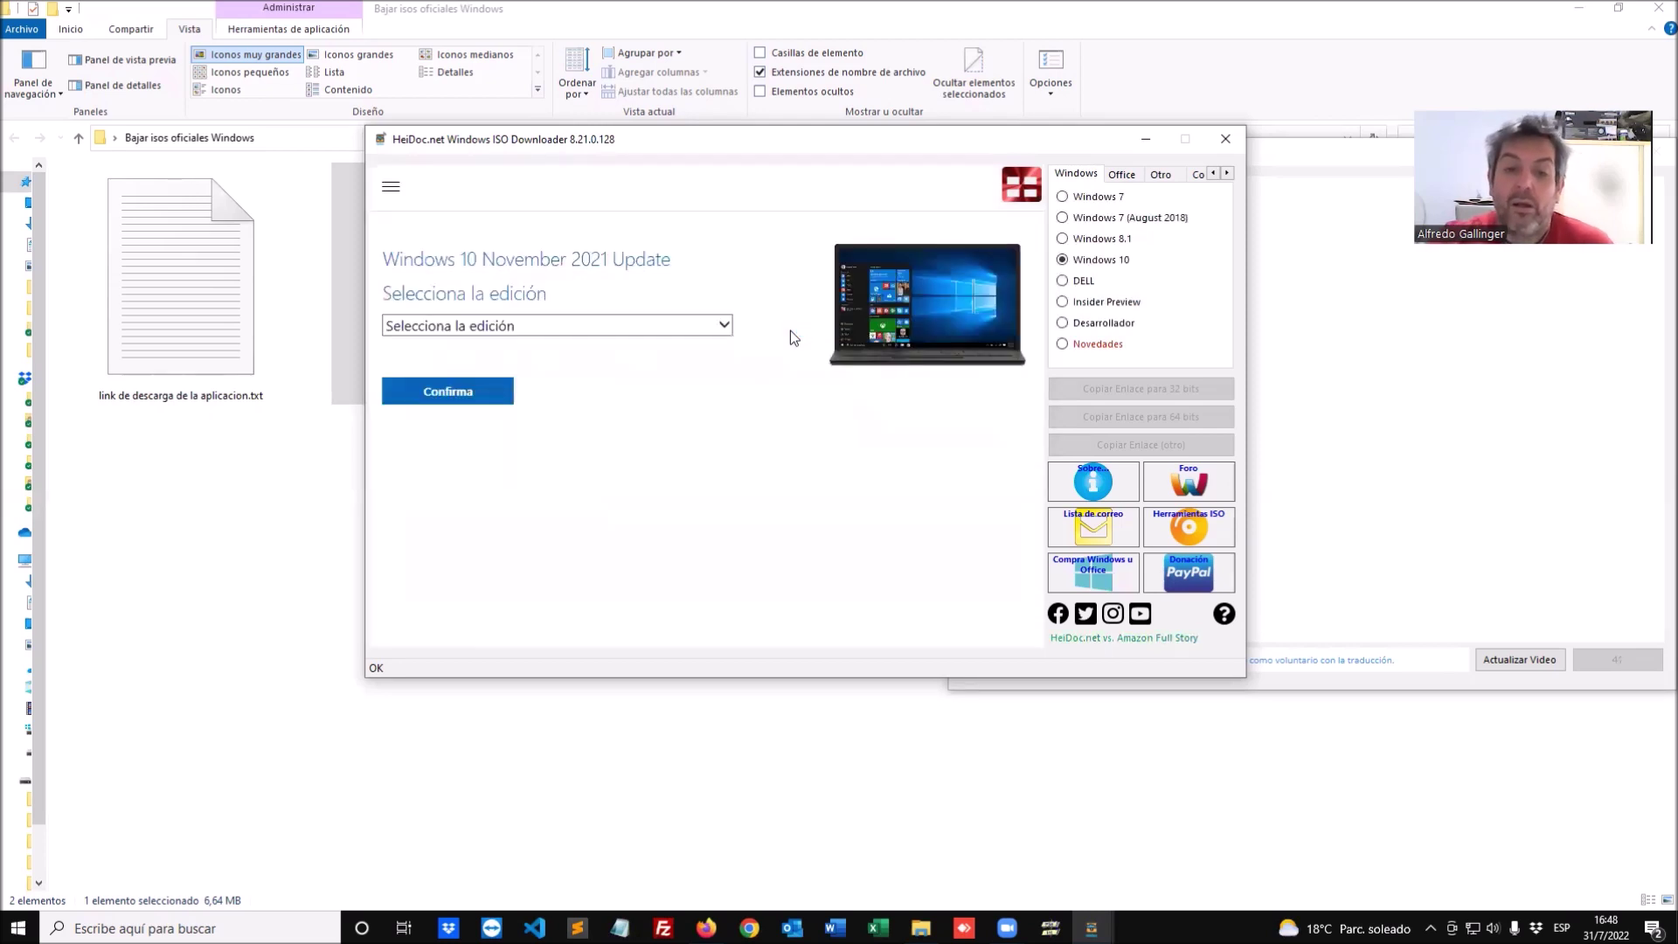
click(726, 328)
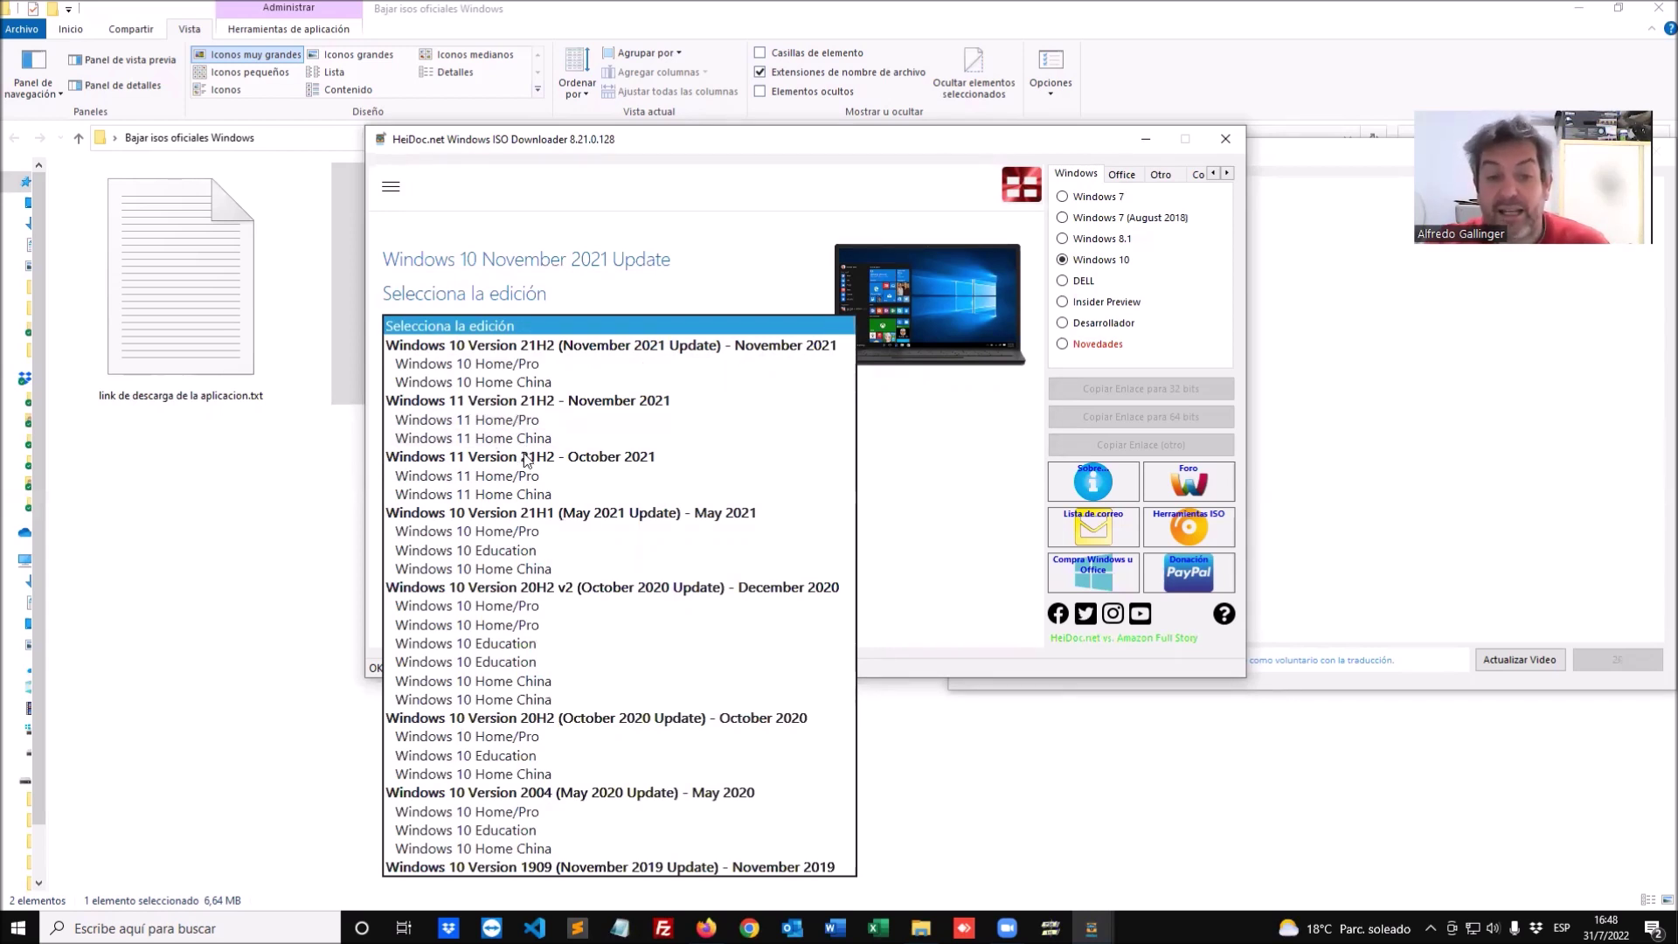
scroll(525, 460, down, 12)
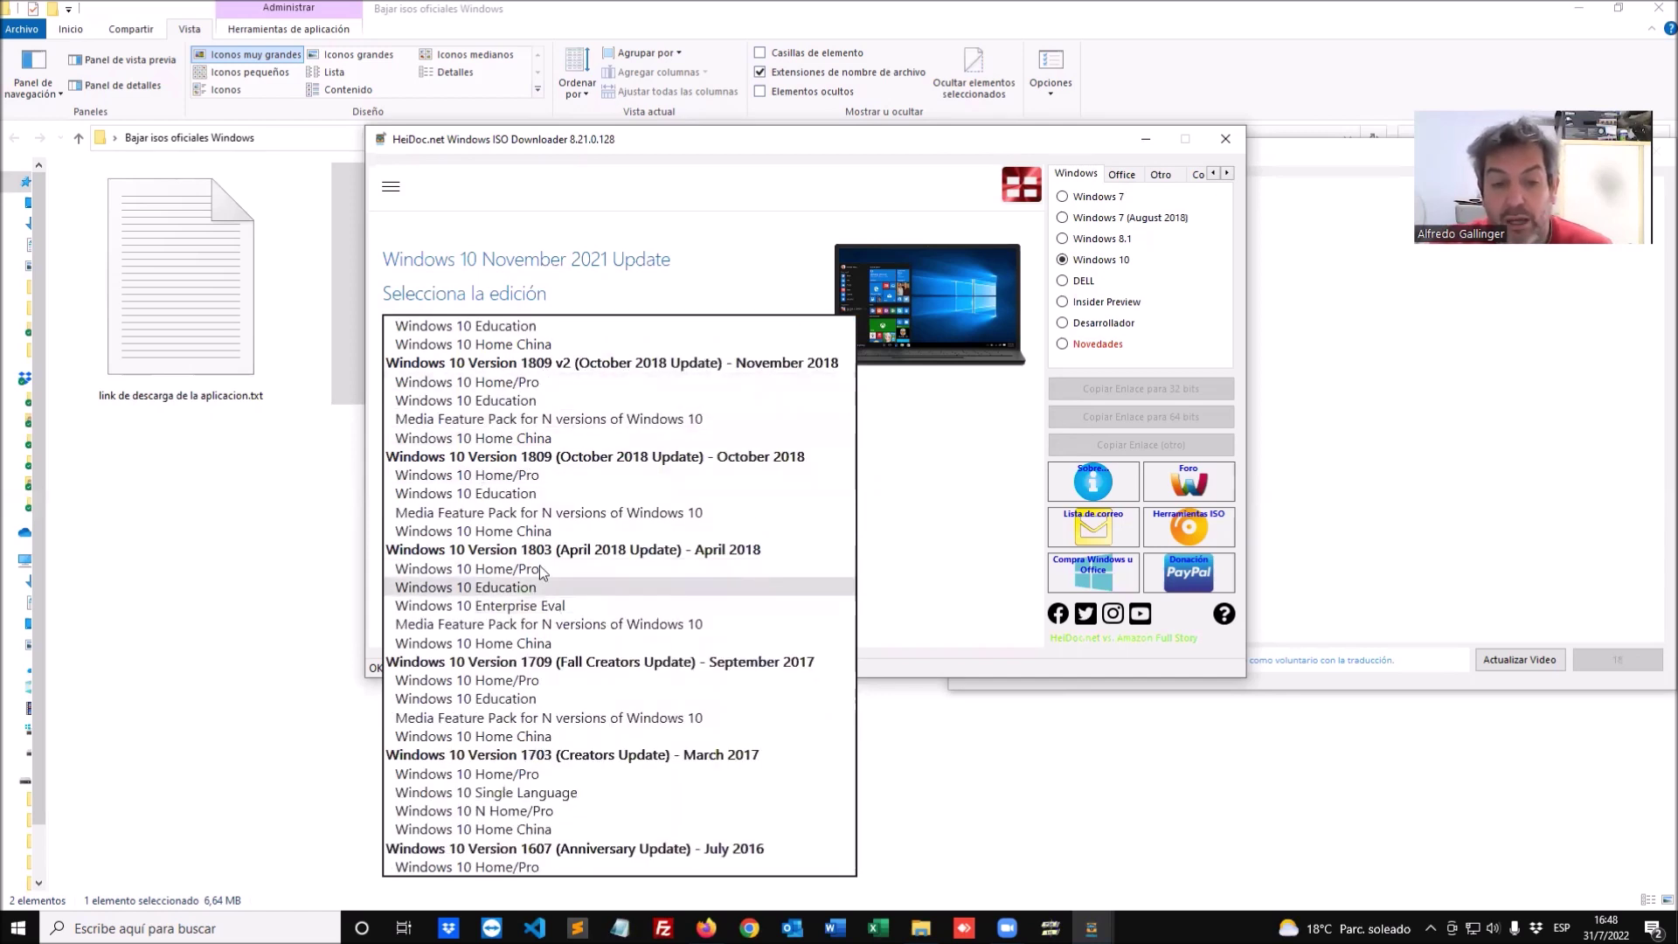
scroll(542, 525, up, 9)
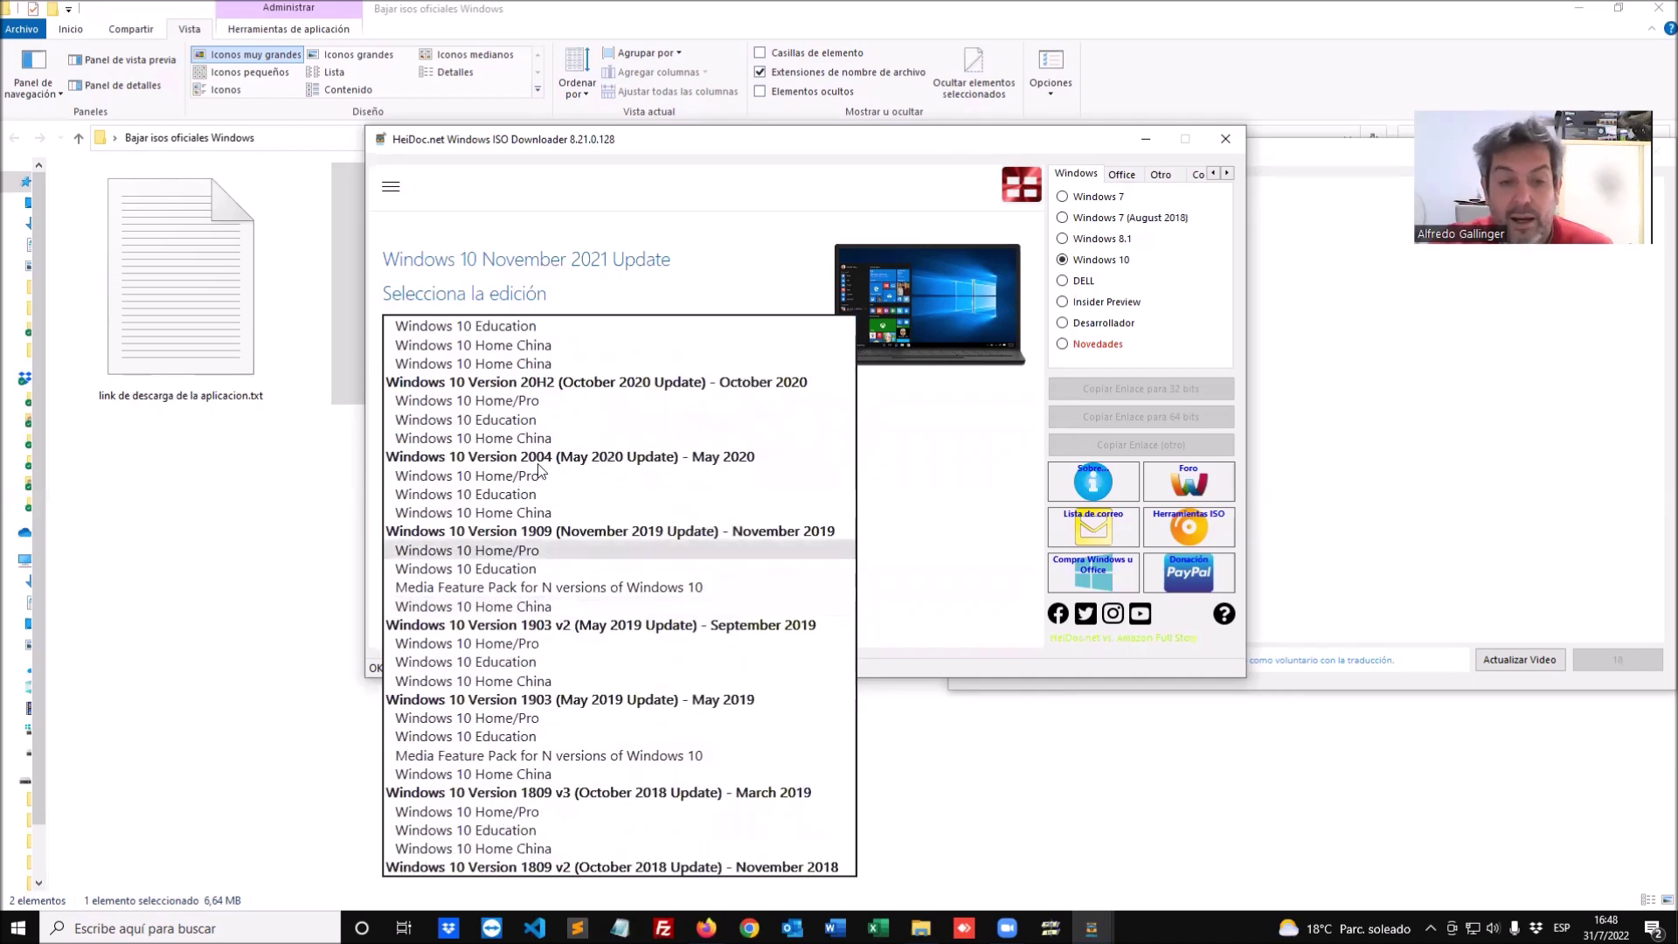
scroll(542, 406, up, 1)
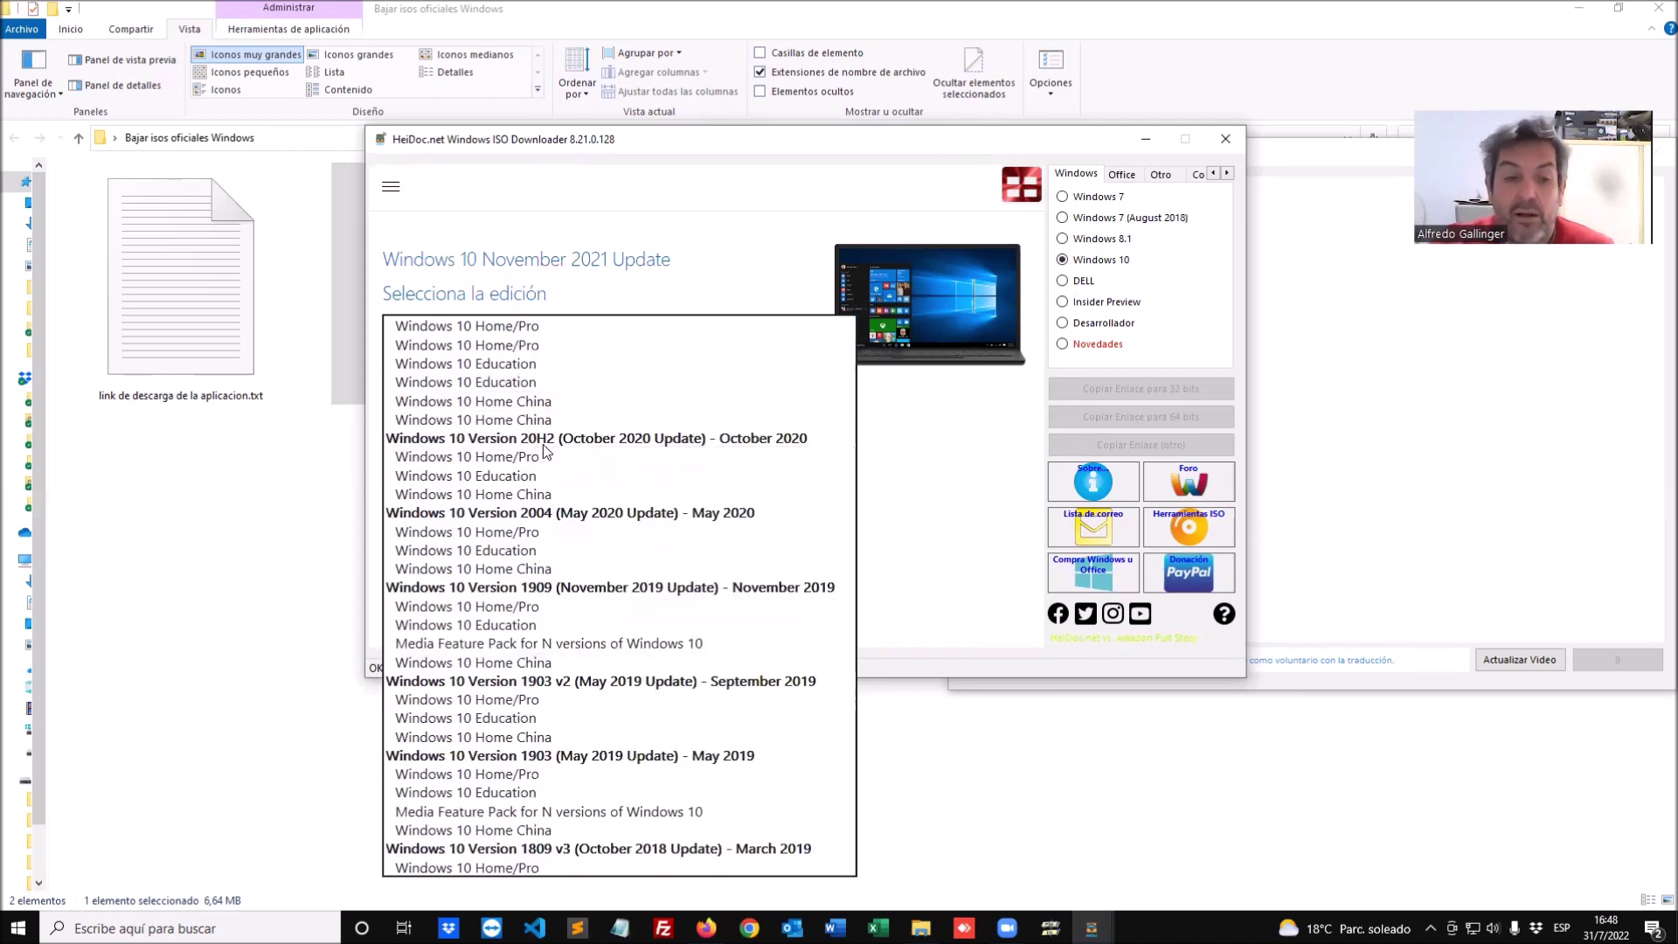
scroll(545, 450, up, 5)
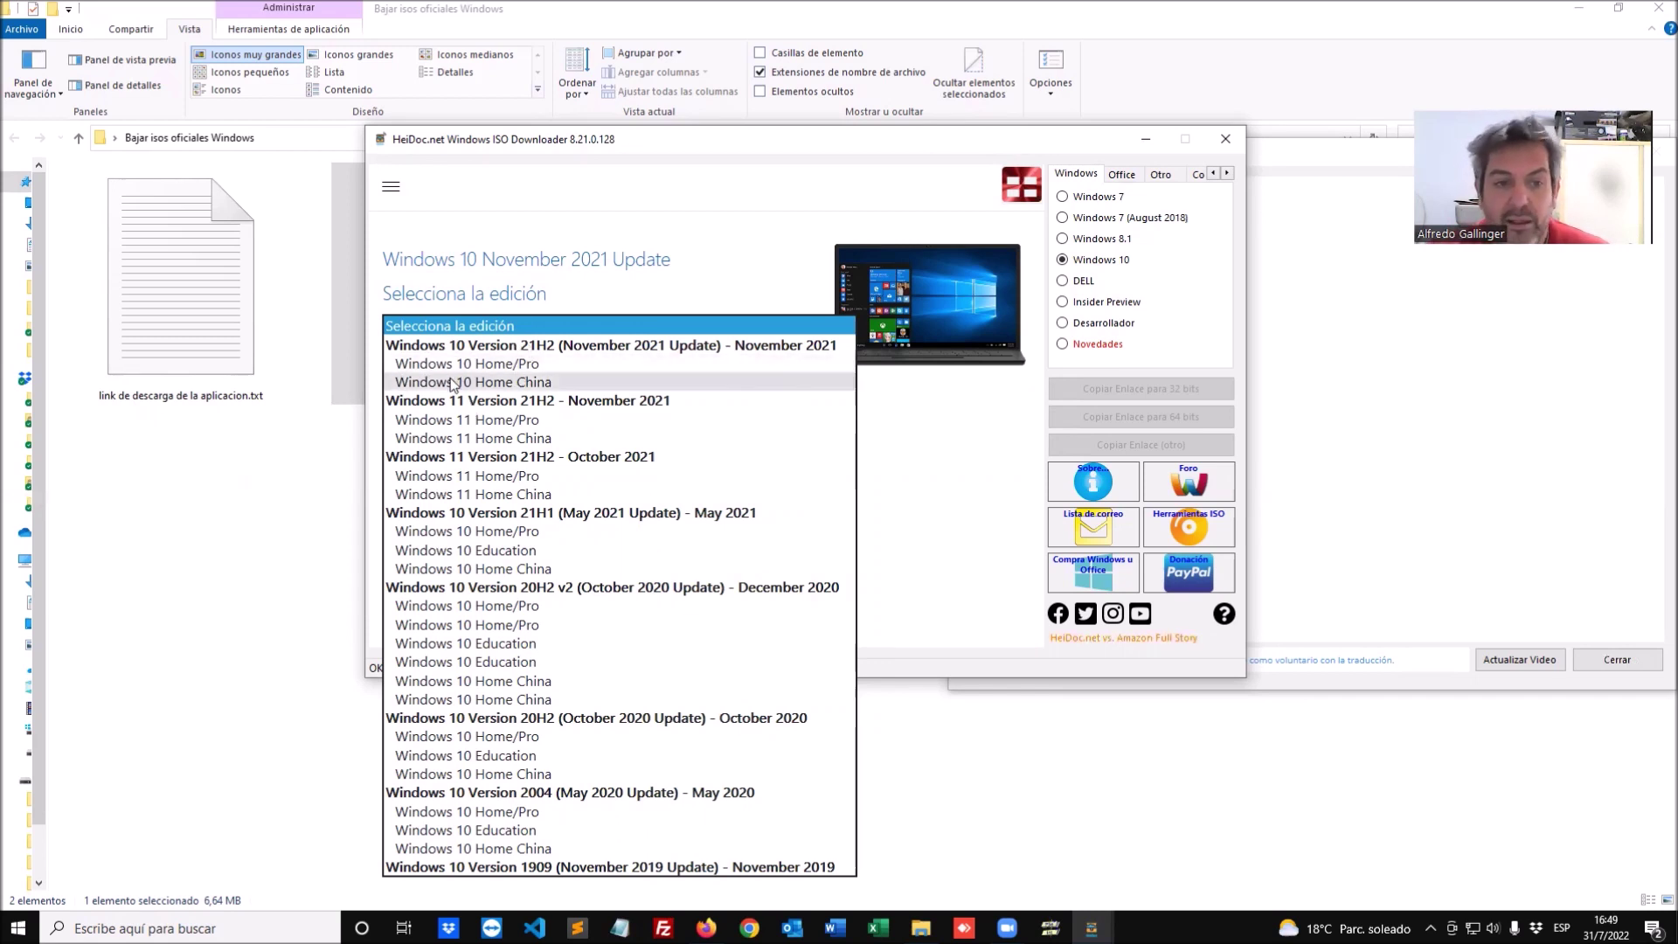
click(501, 367)
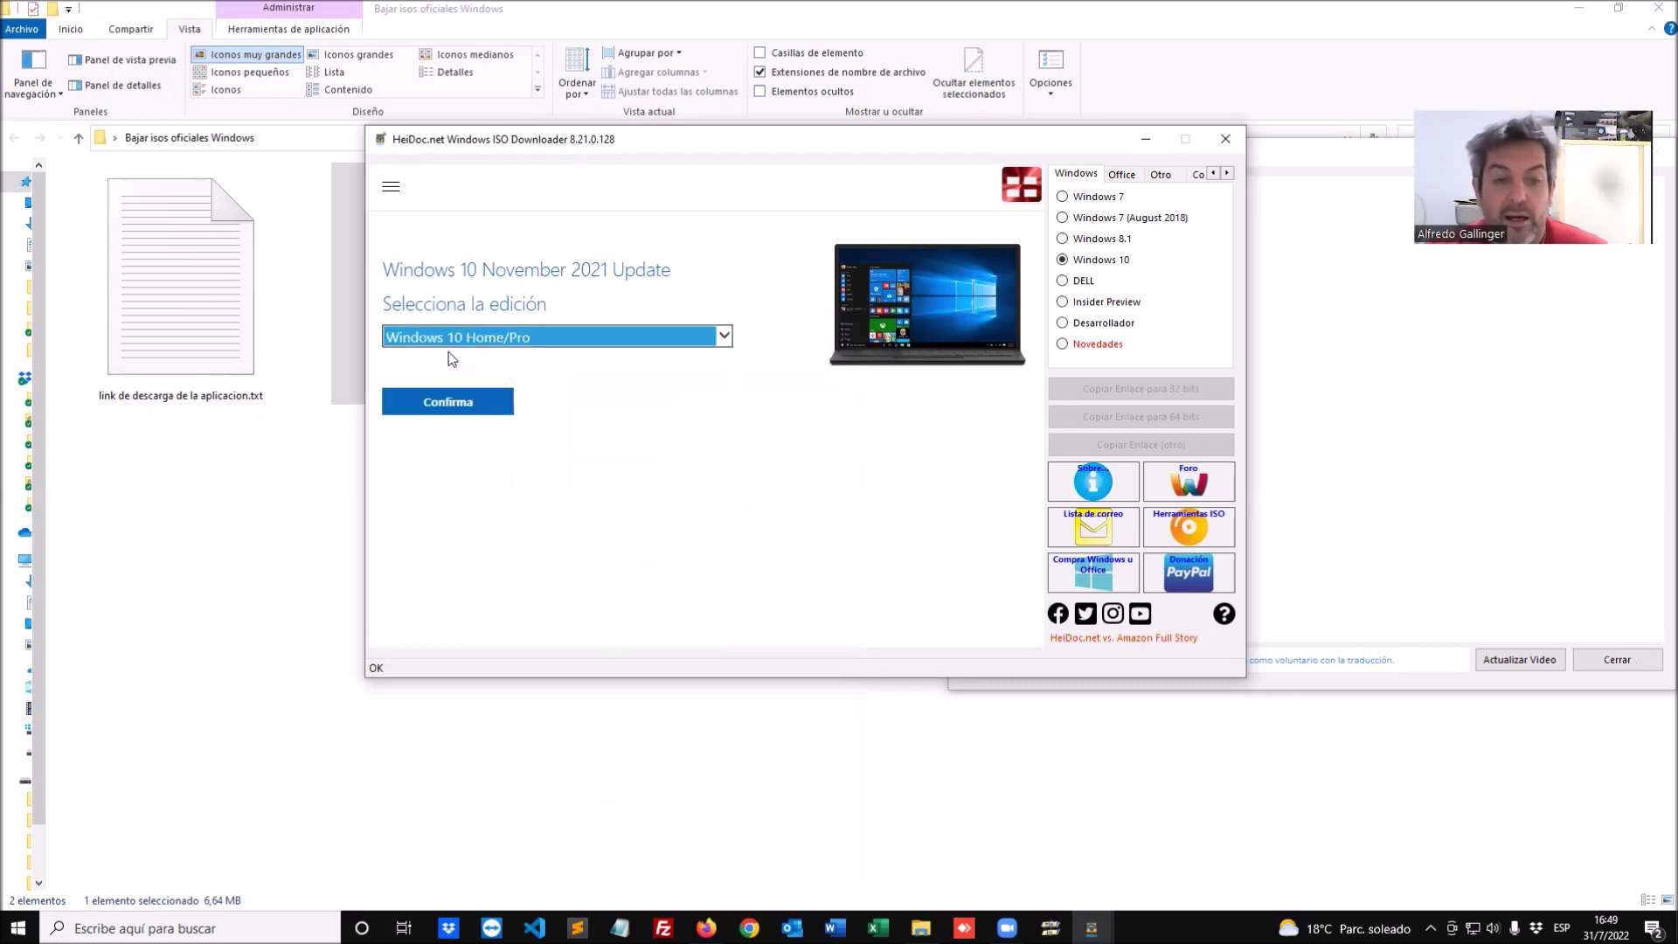
click(453, 397)
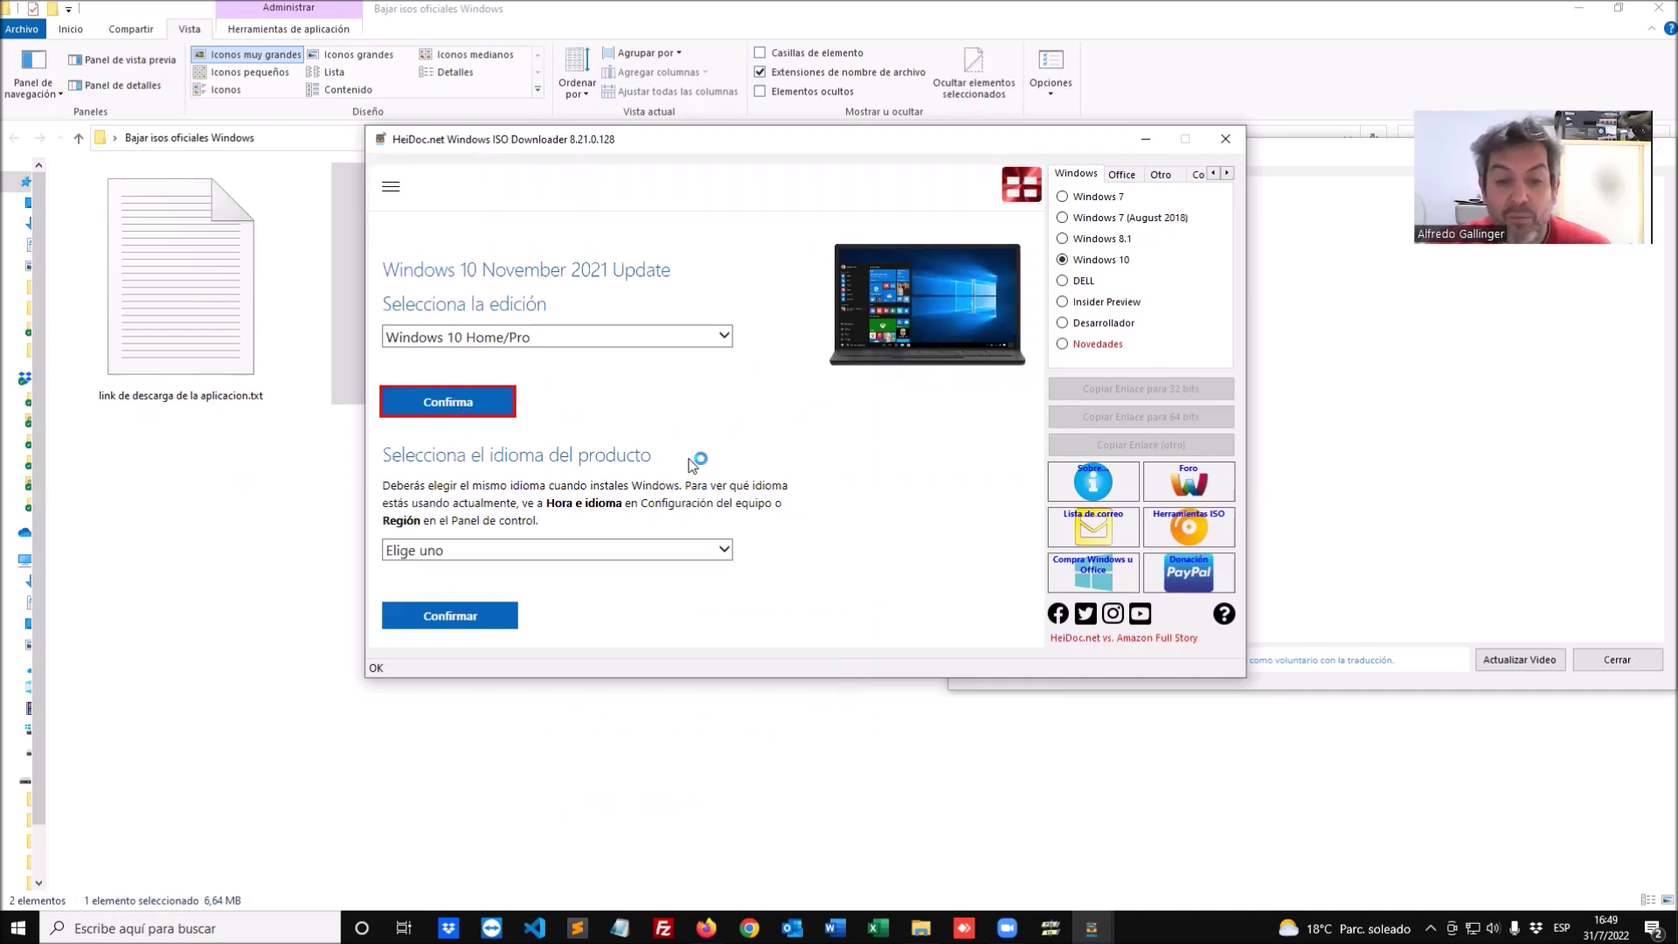
Step: Set the product language to Español and confirm it
click(721, 551)
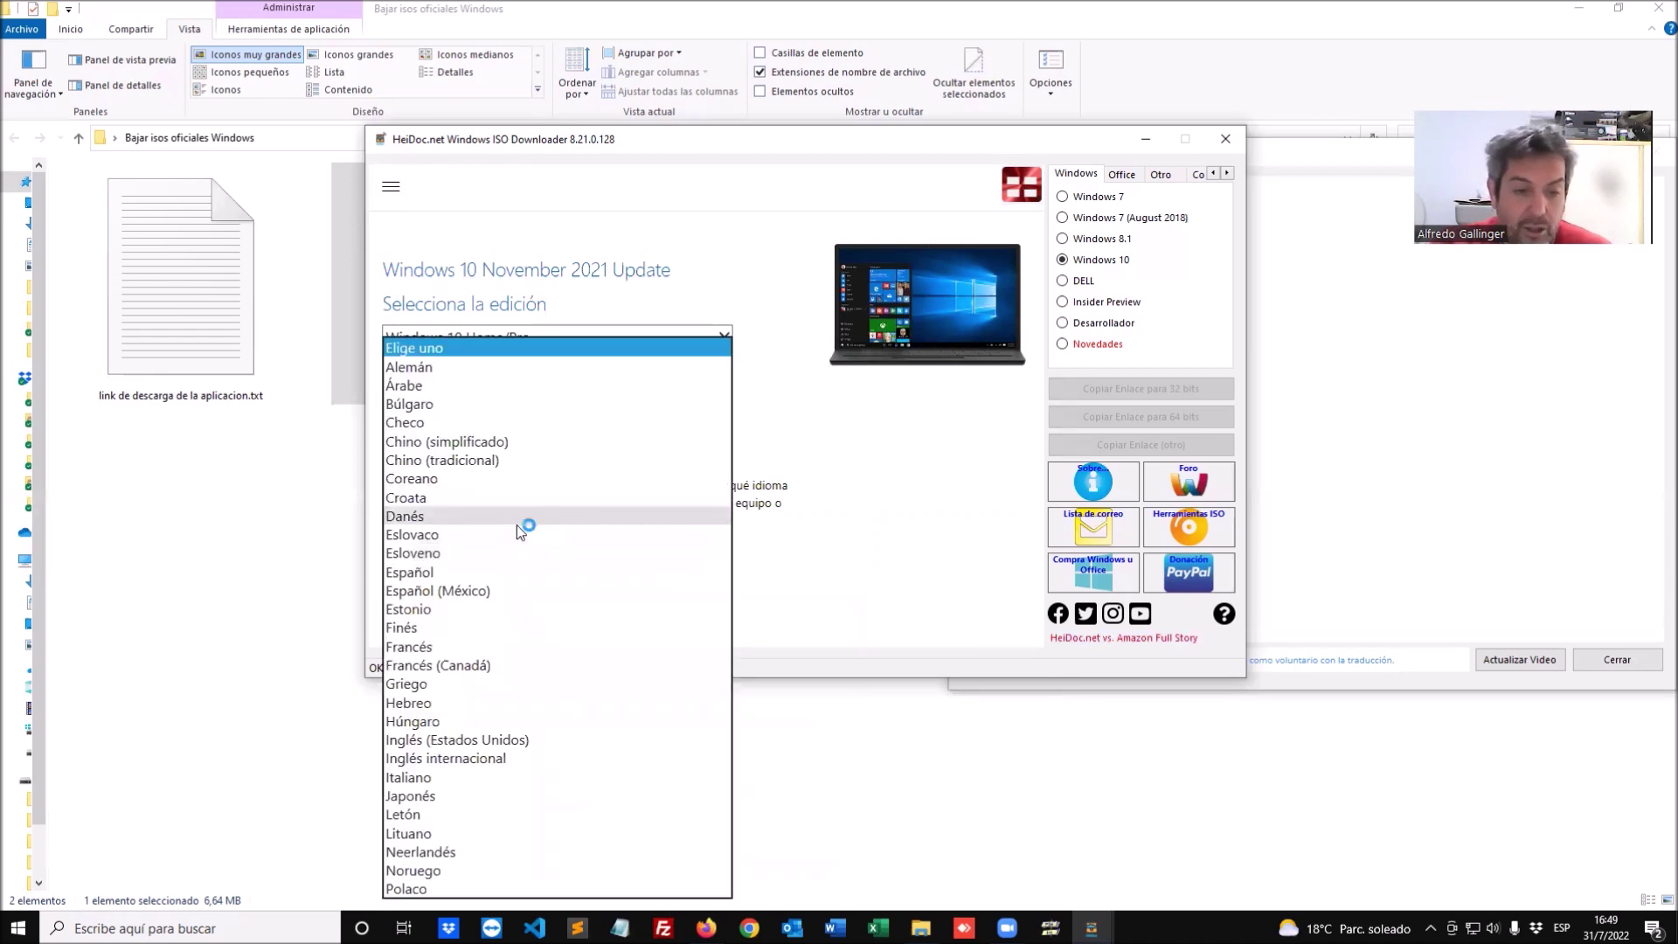
click(438, 574)
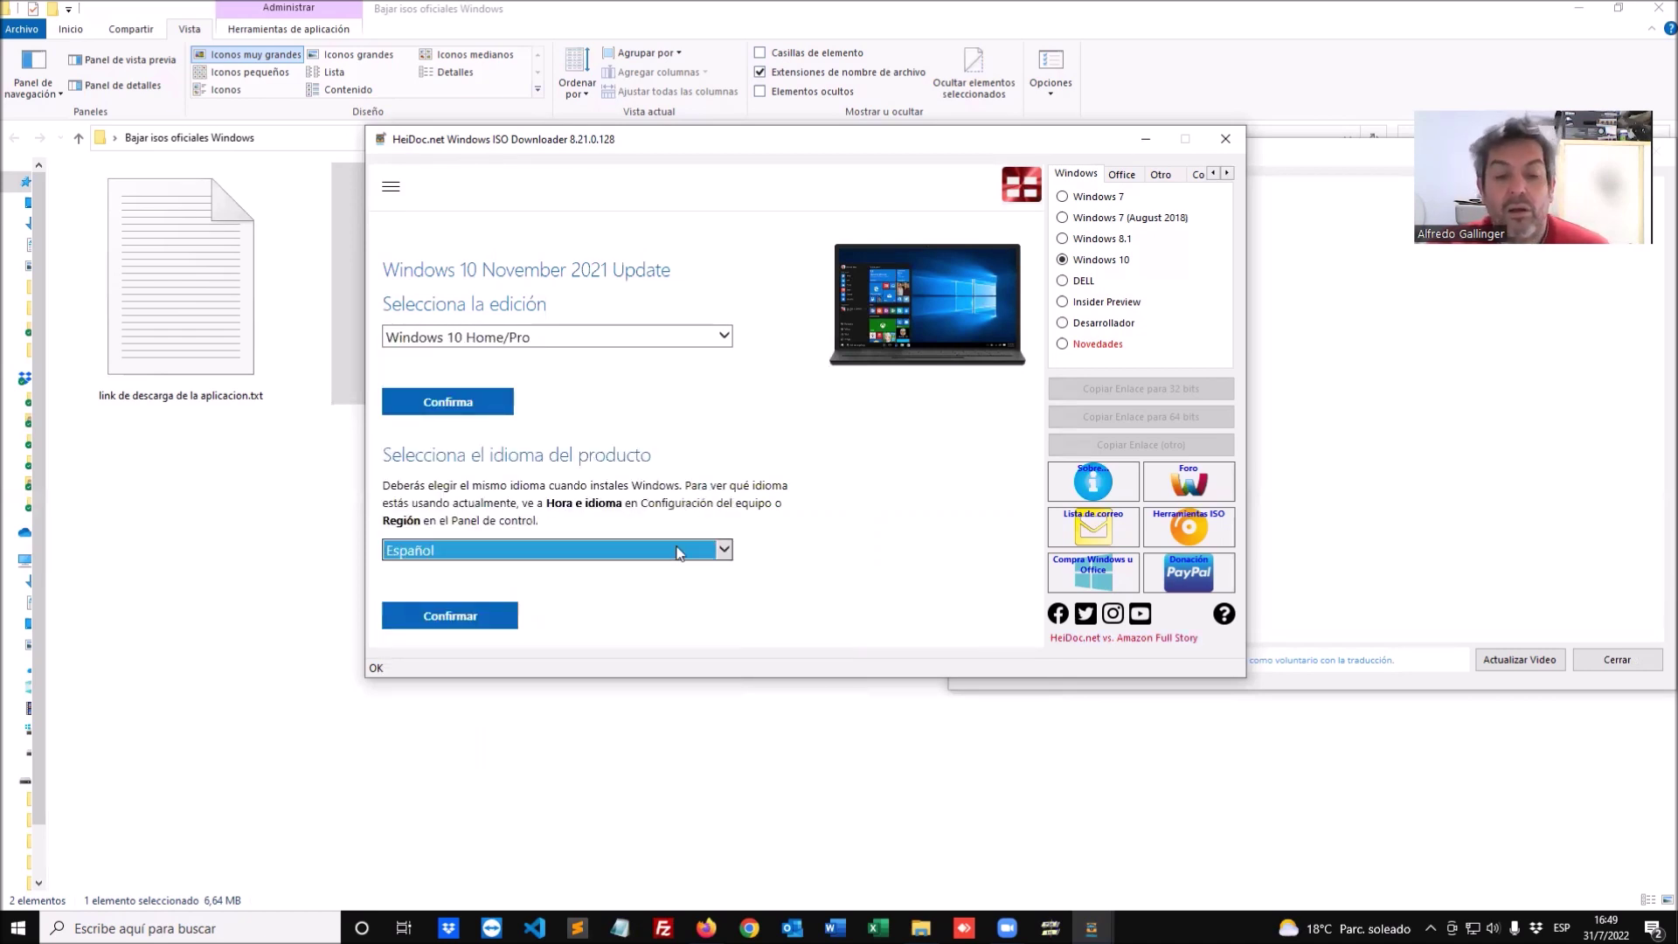
click(471, 617)
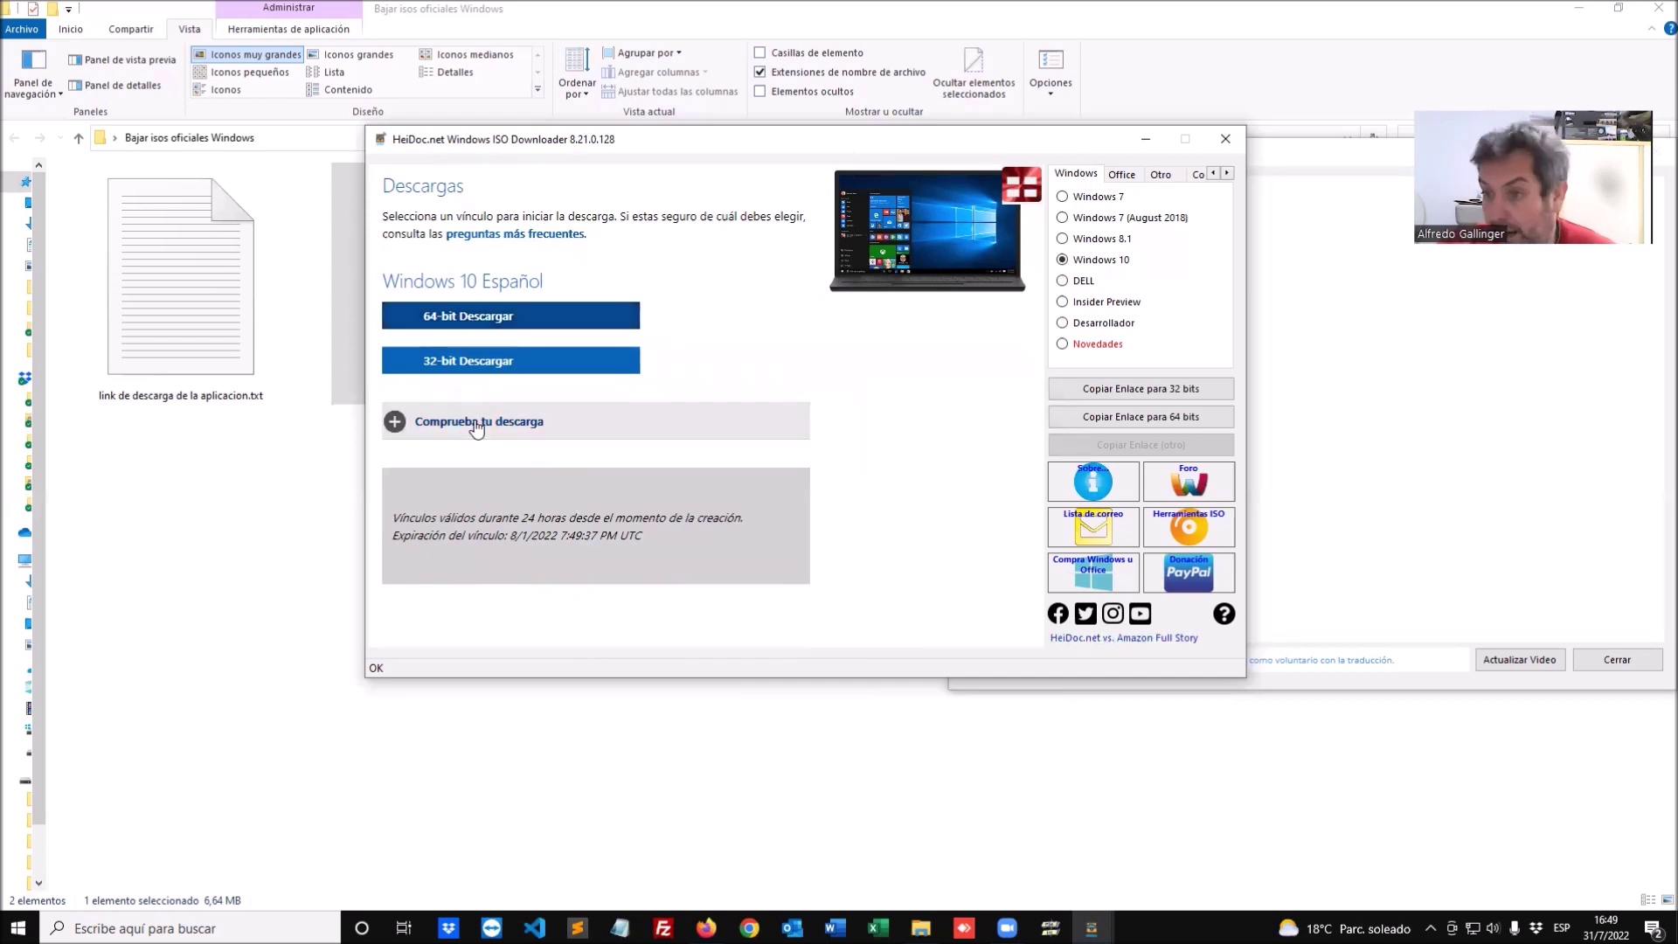
Step: Start the 64-bit Windows 10 Español download and save Win10_21H2_Spanish_x64.iso to the Escritorio folder
click(466, 321)
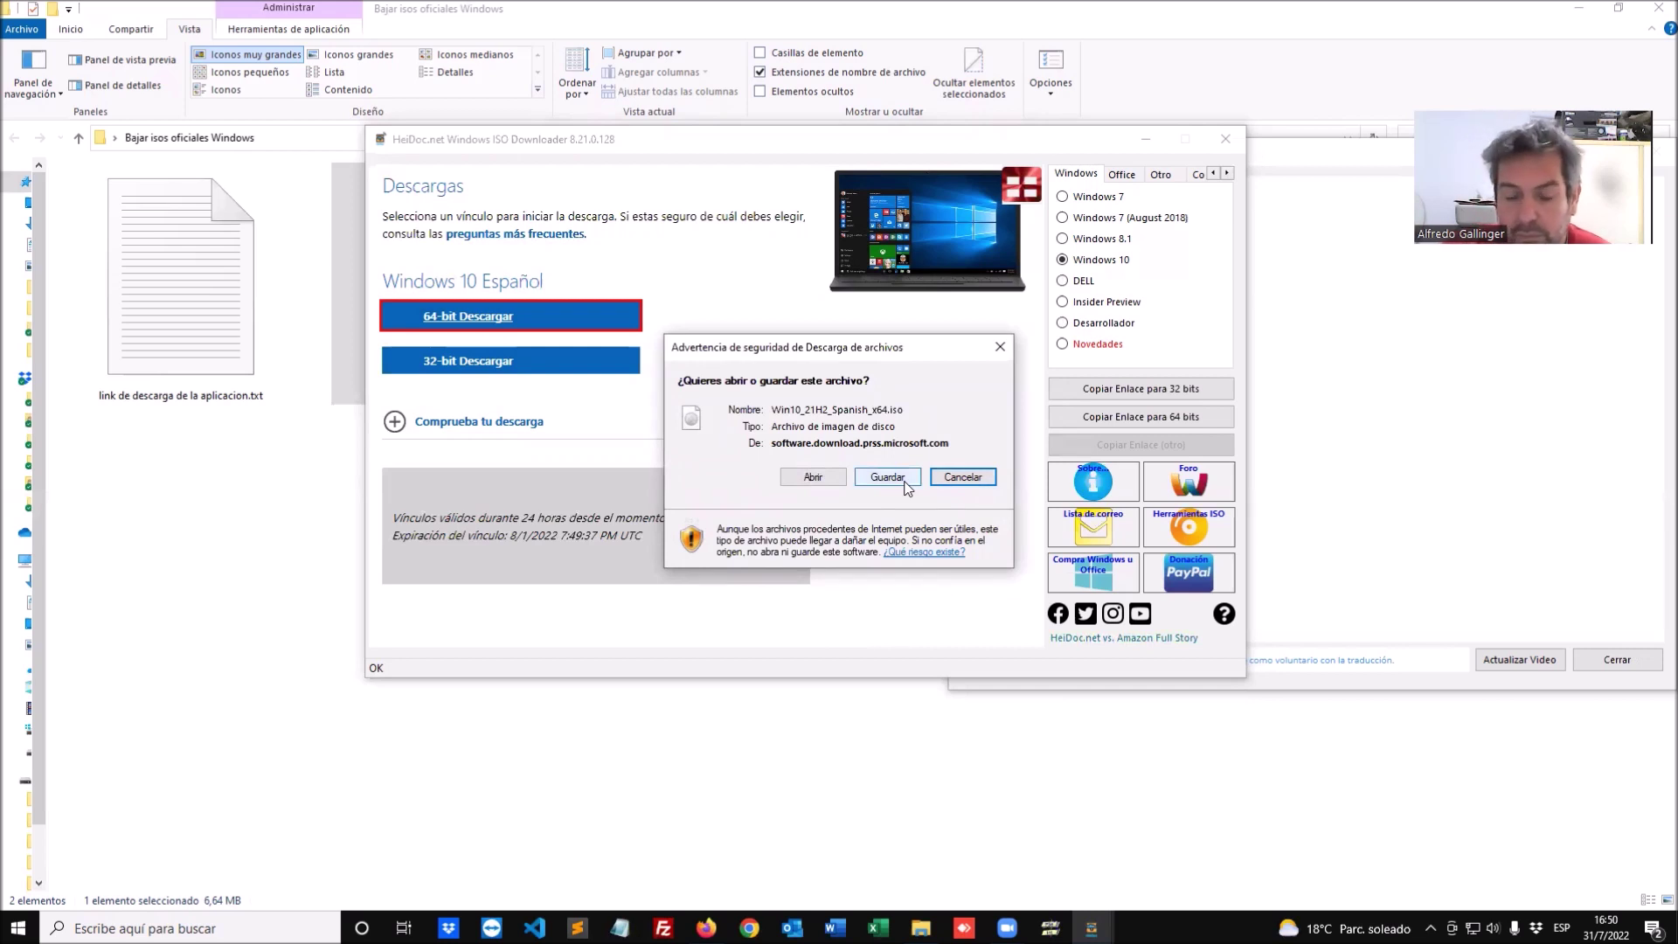
click(887, 477)
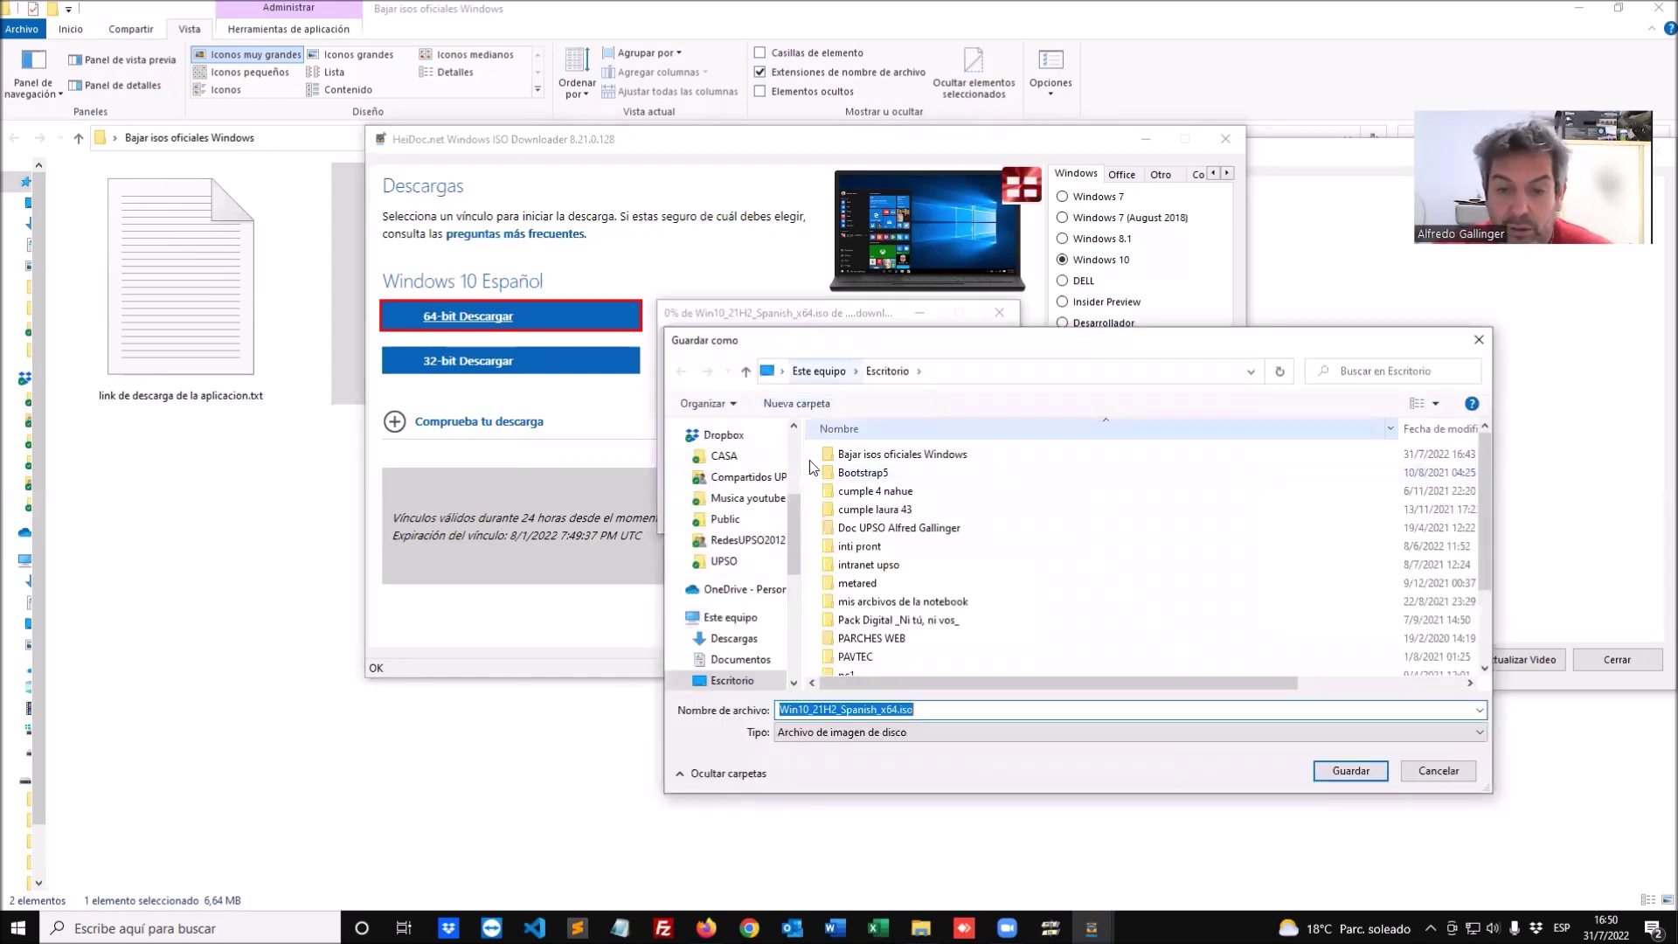
click(734, 680)
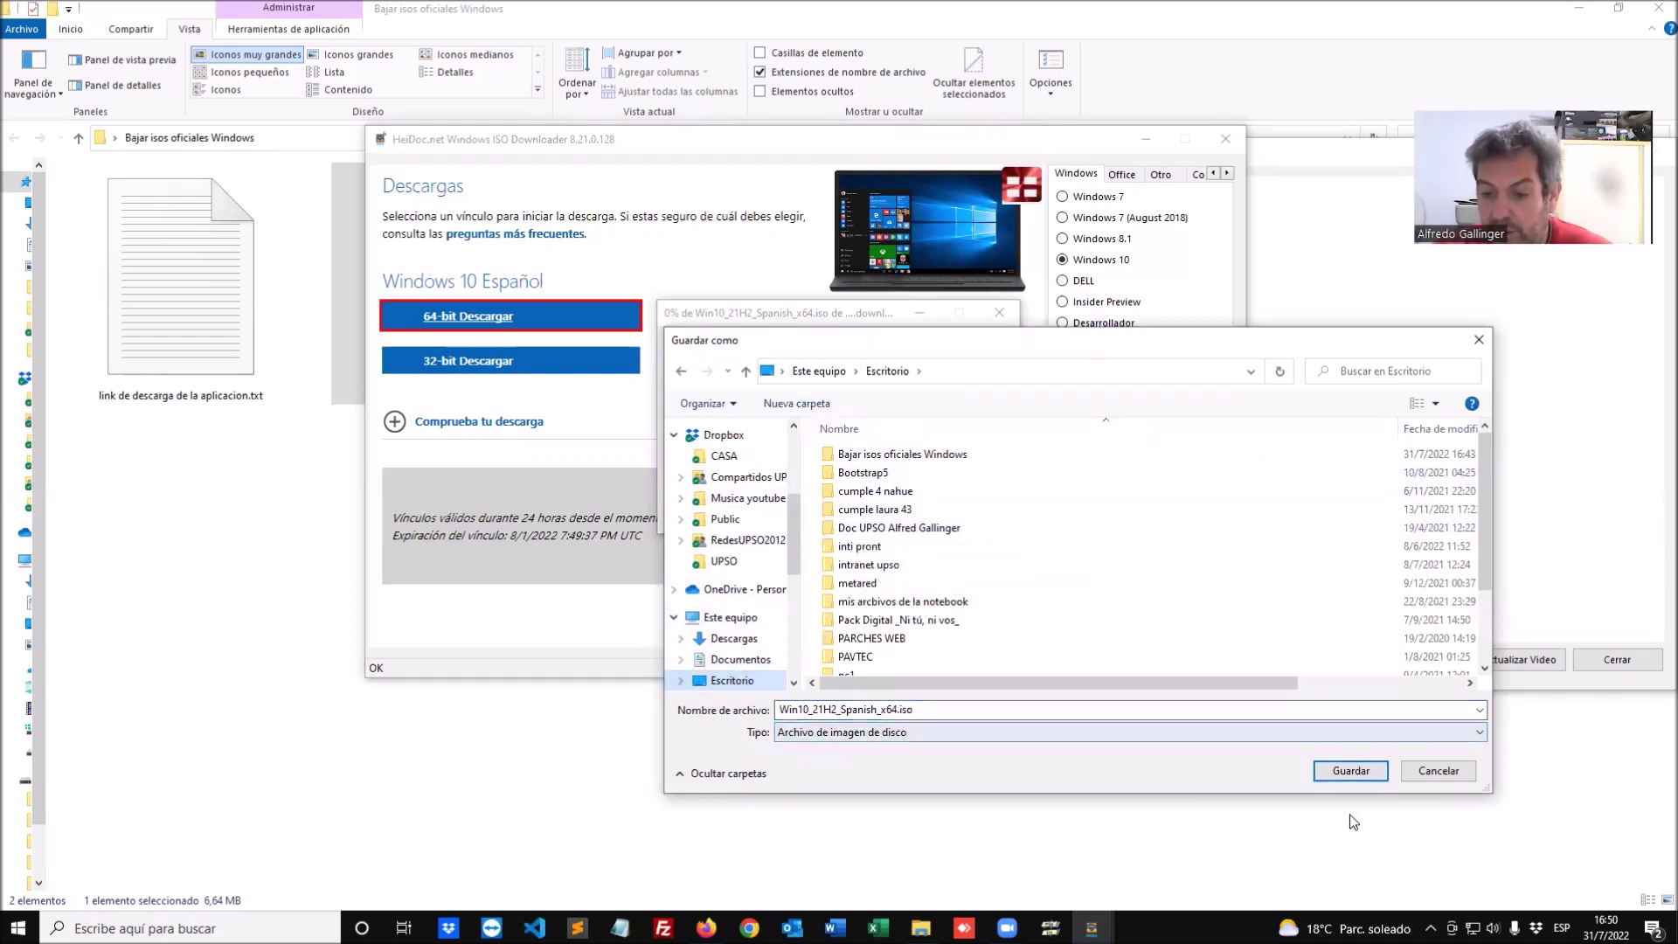
click(1346, 773)
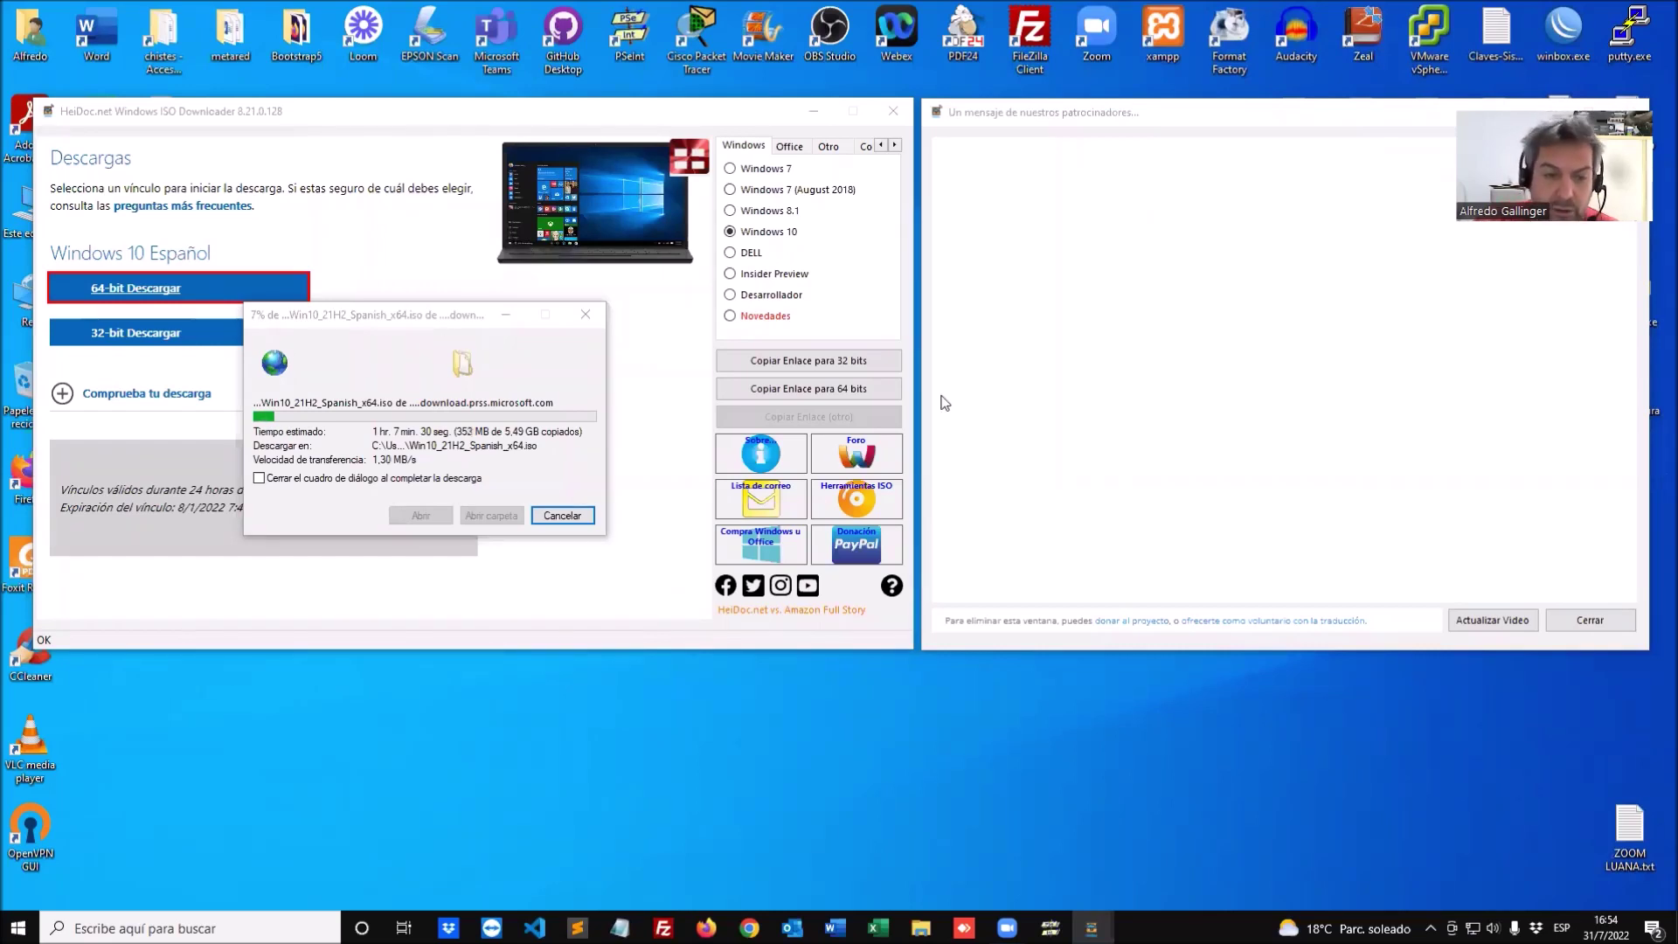
Step: Bring the sponsor message window forward, move it over the downloader and close it
click(1246, 111)
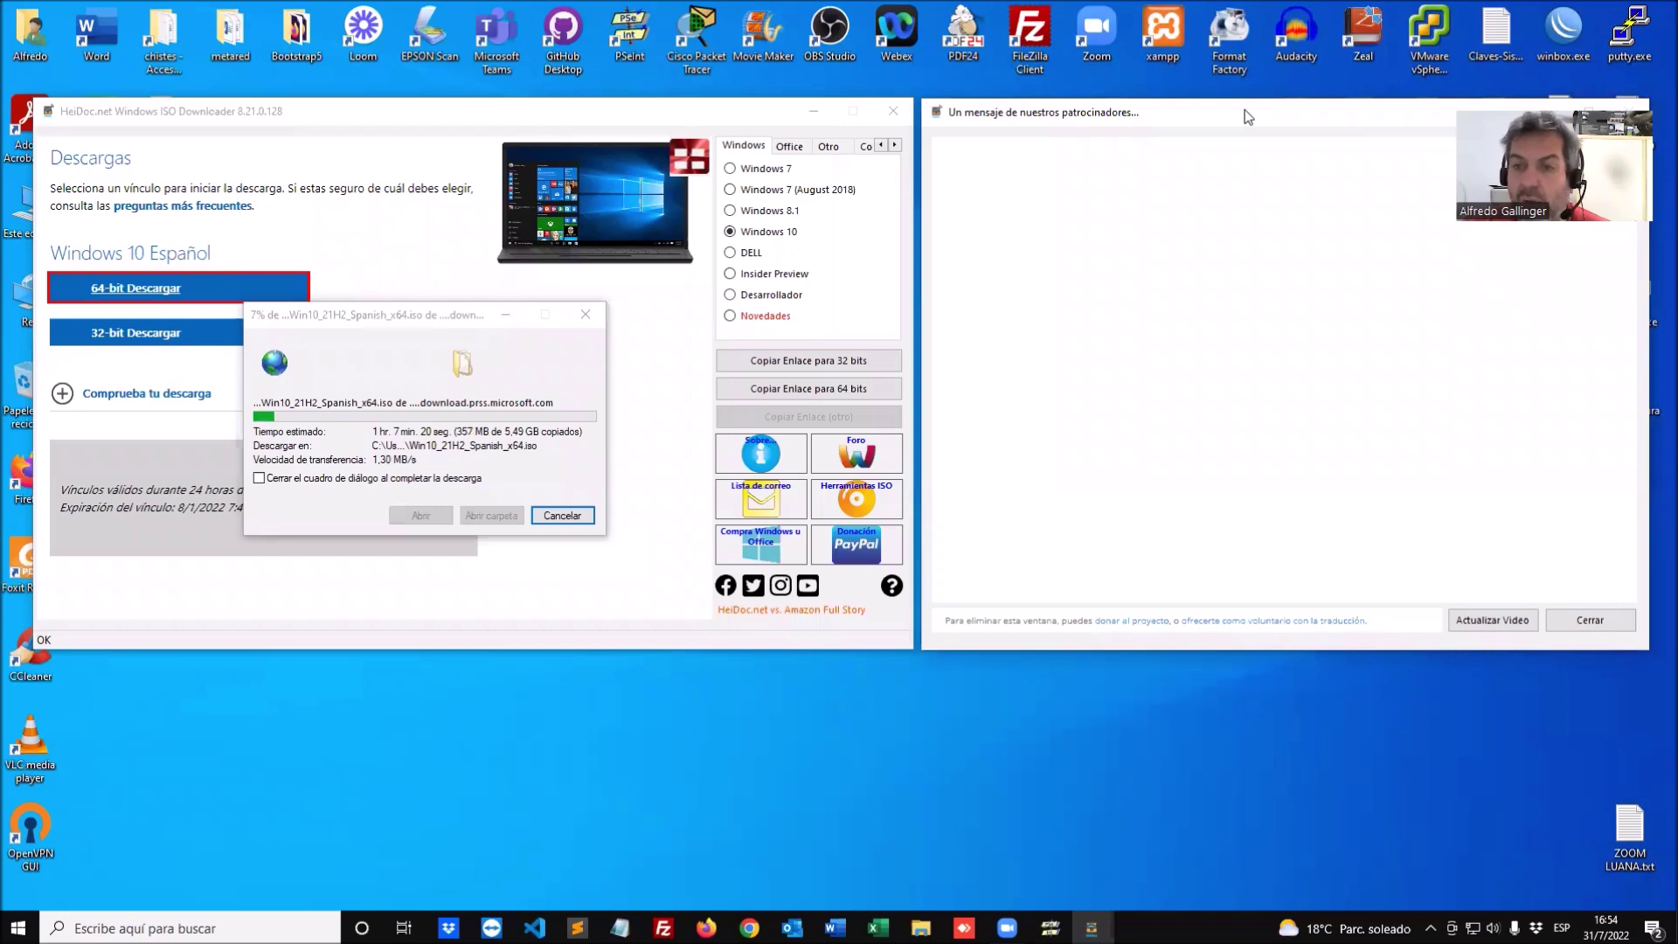
drag(1245, 108, 884, 106)
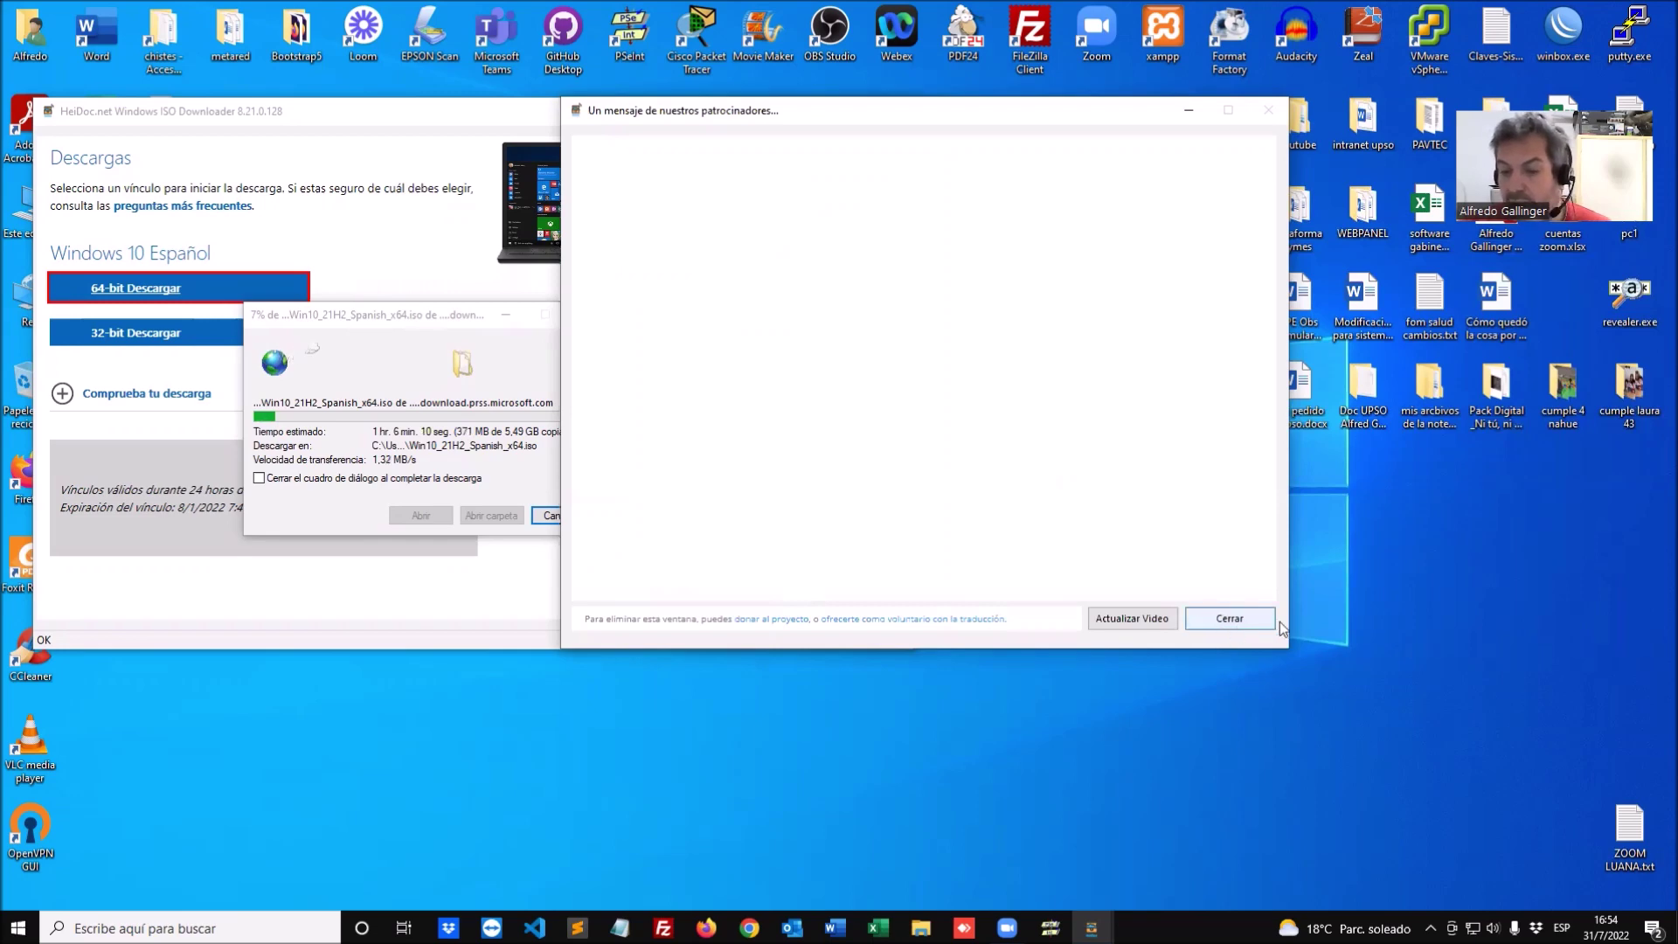
click(1241, 620)
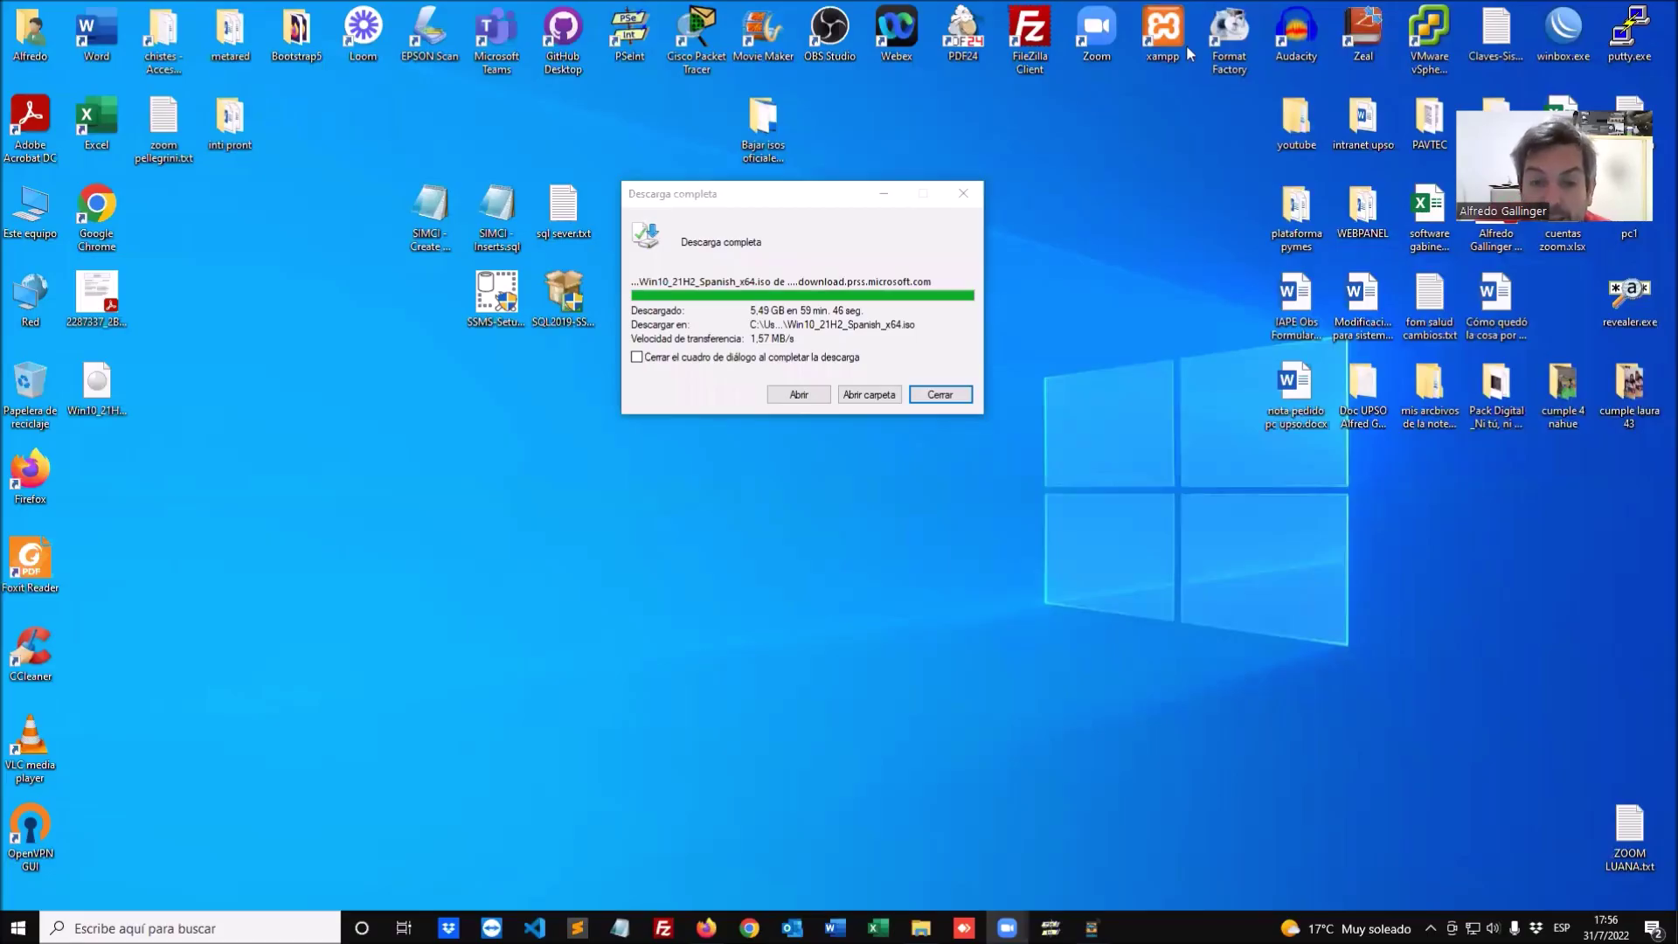
Step: Close the completed download dialog and move the Windows 10 ISO file to the middle of the desktop
click(802, 192)
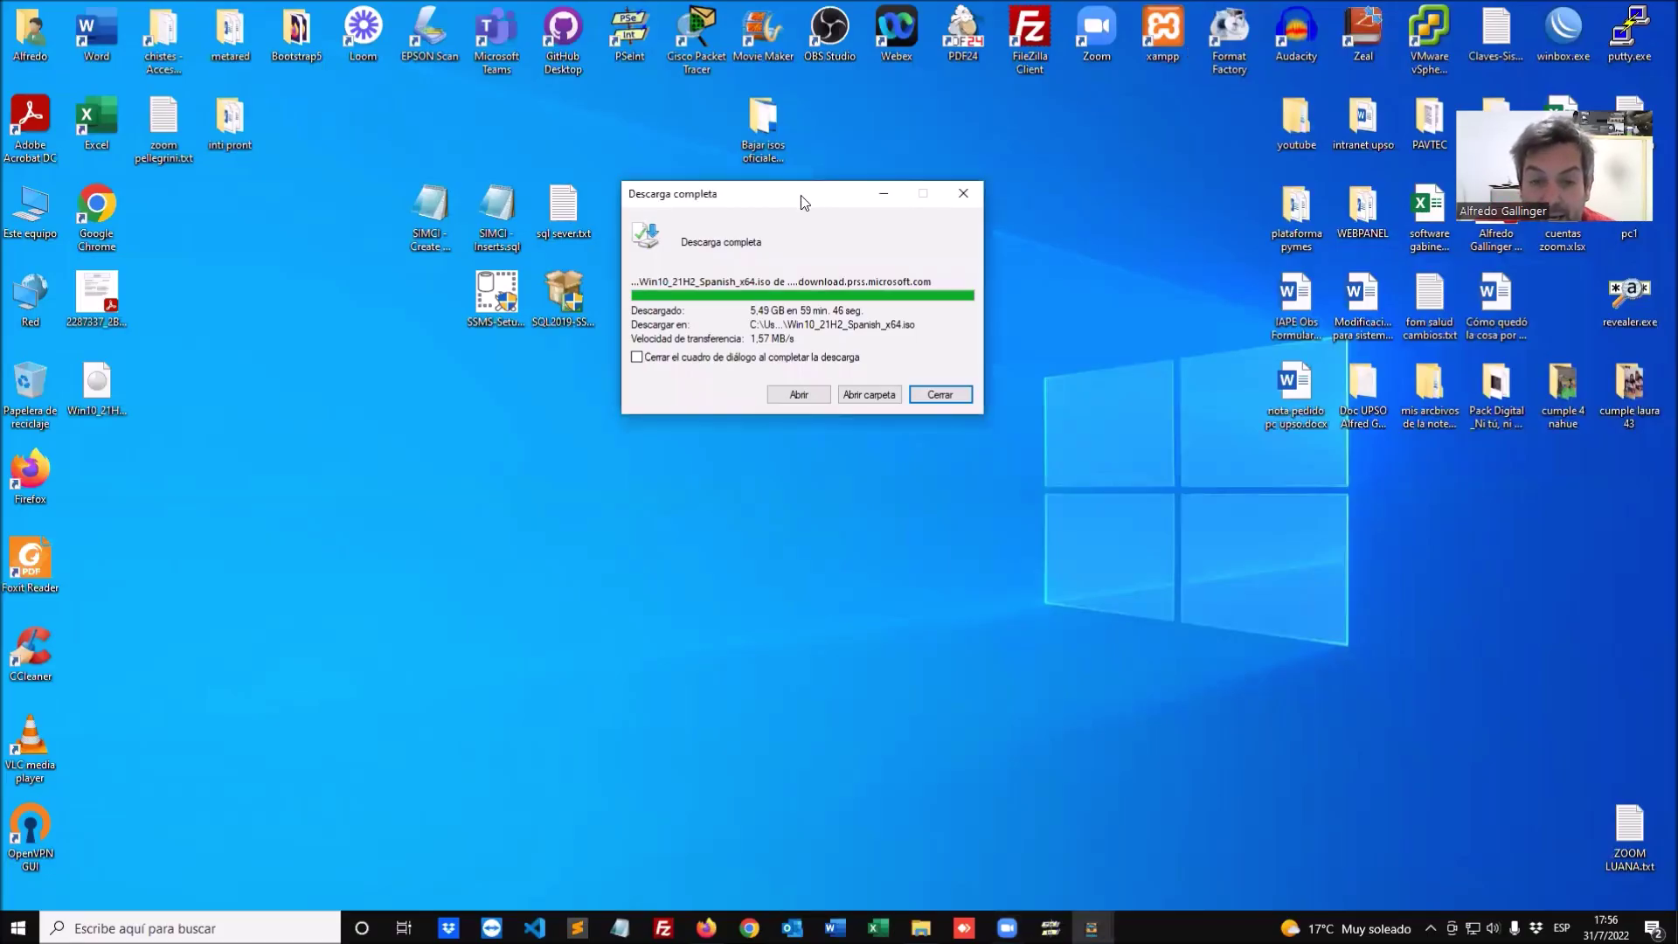
drag(801, 196, 775, 256)
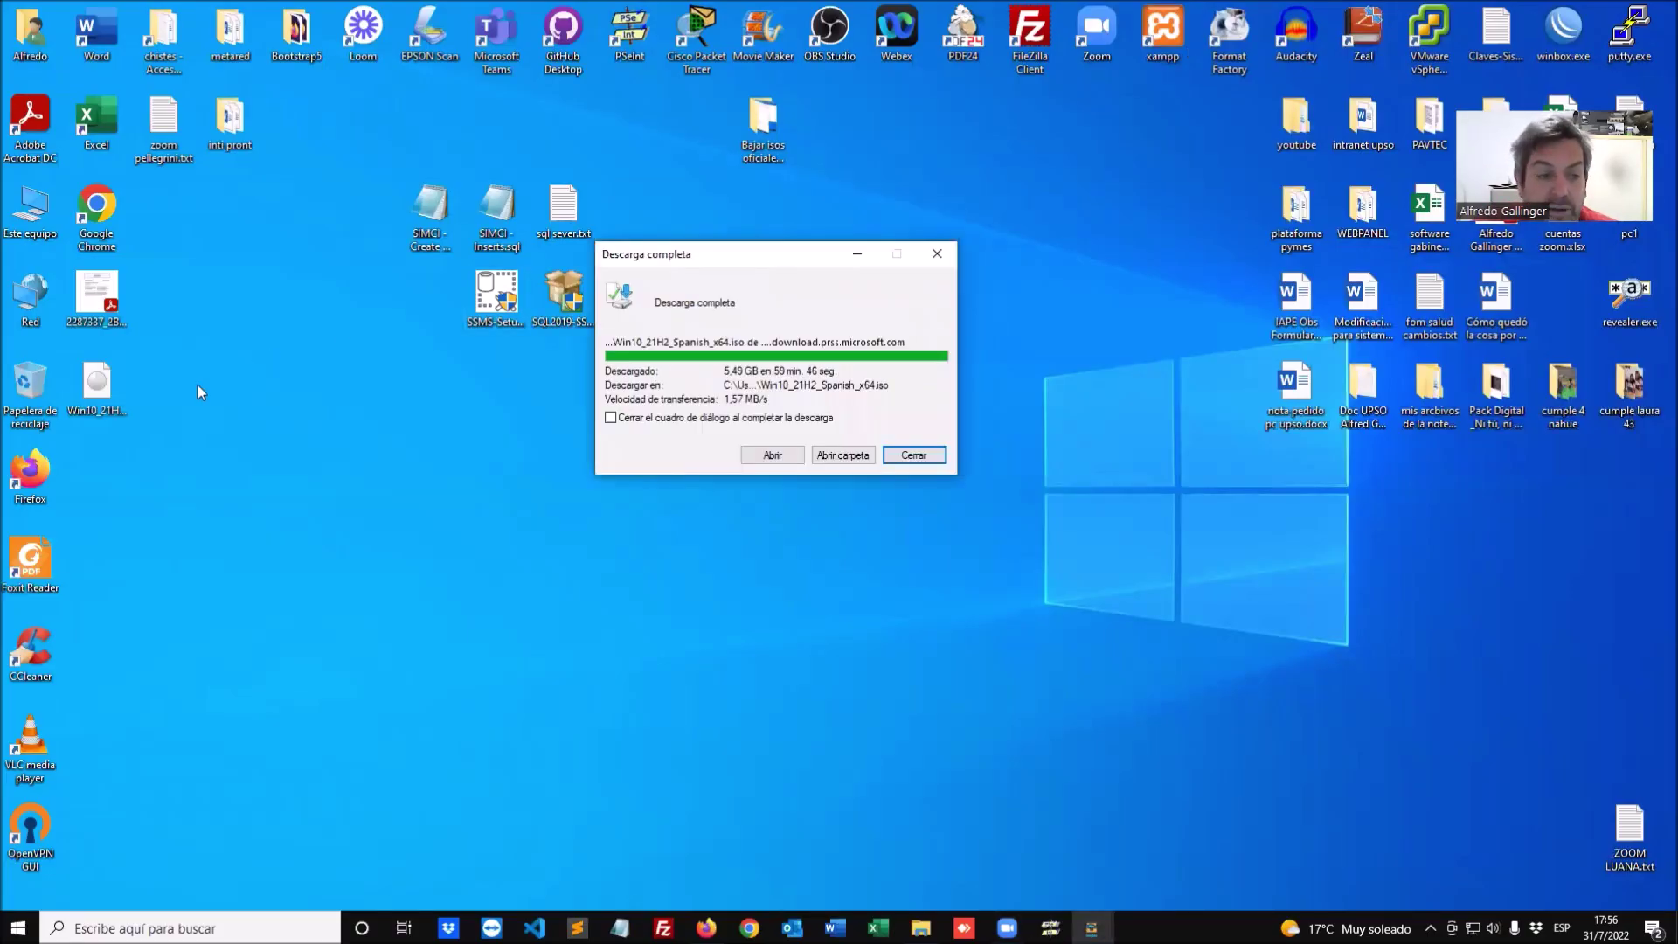
click(937, 461)
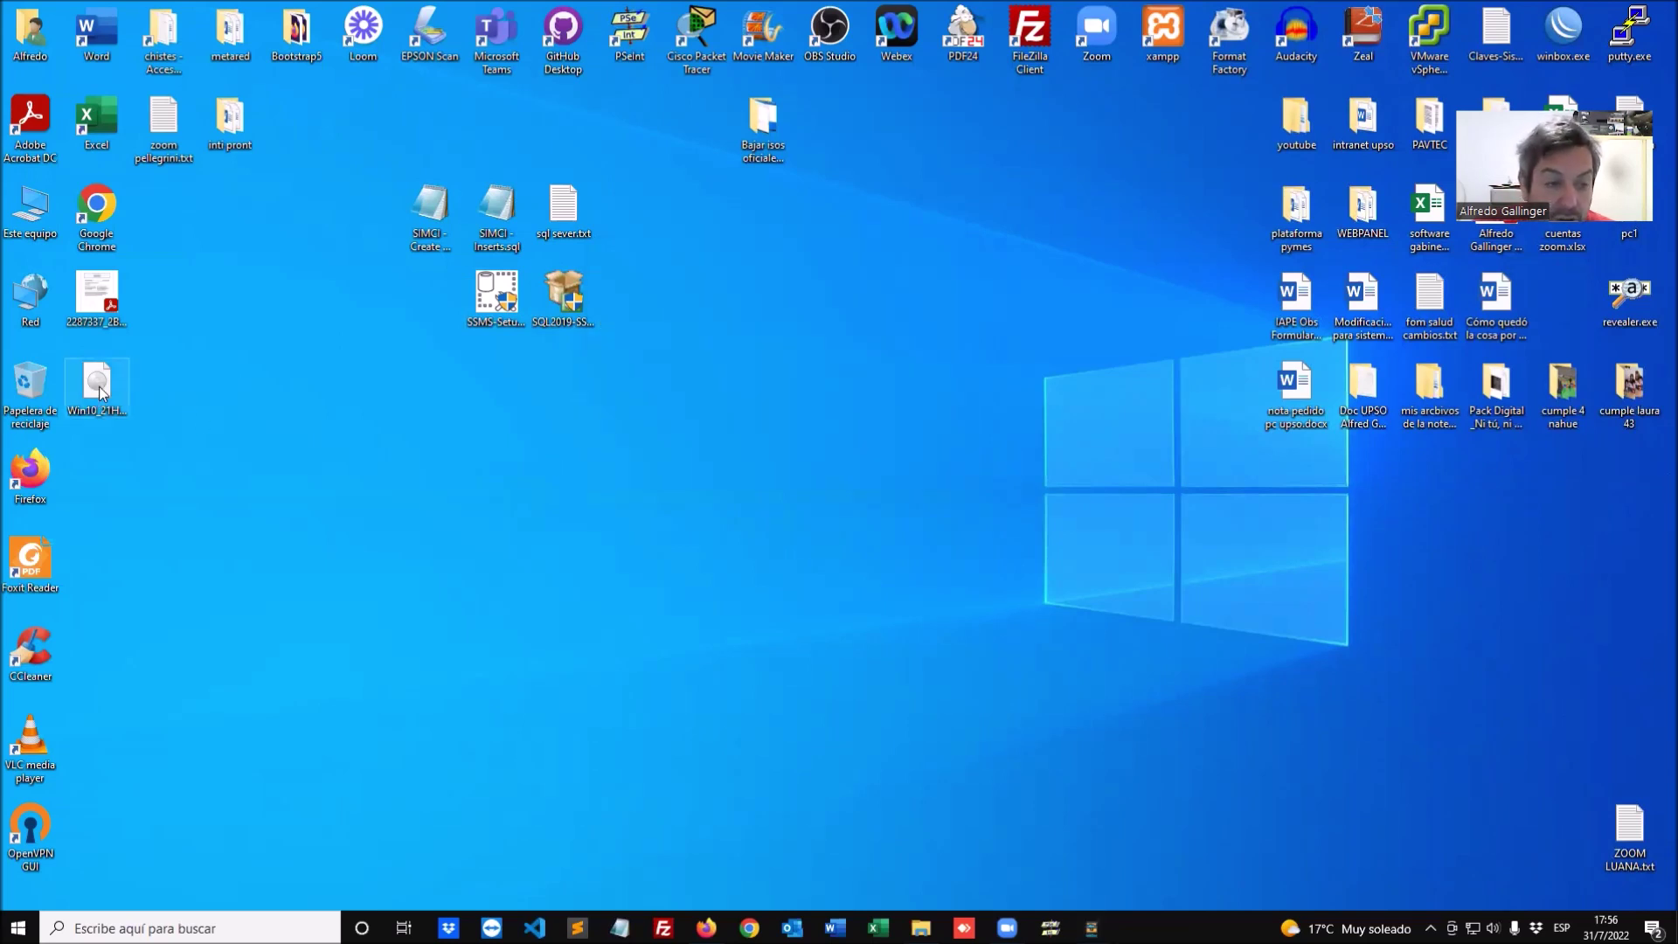
drag(98, 387, 775, 395)
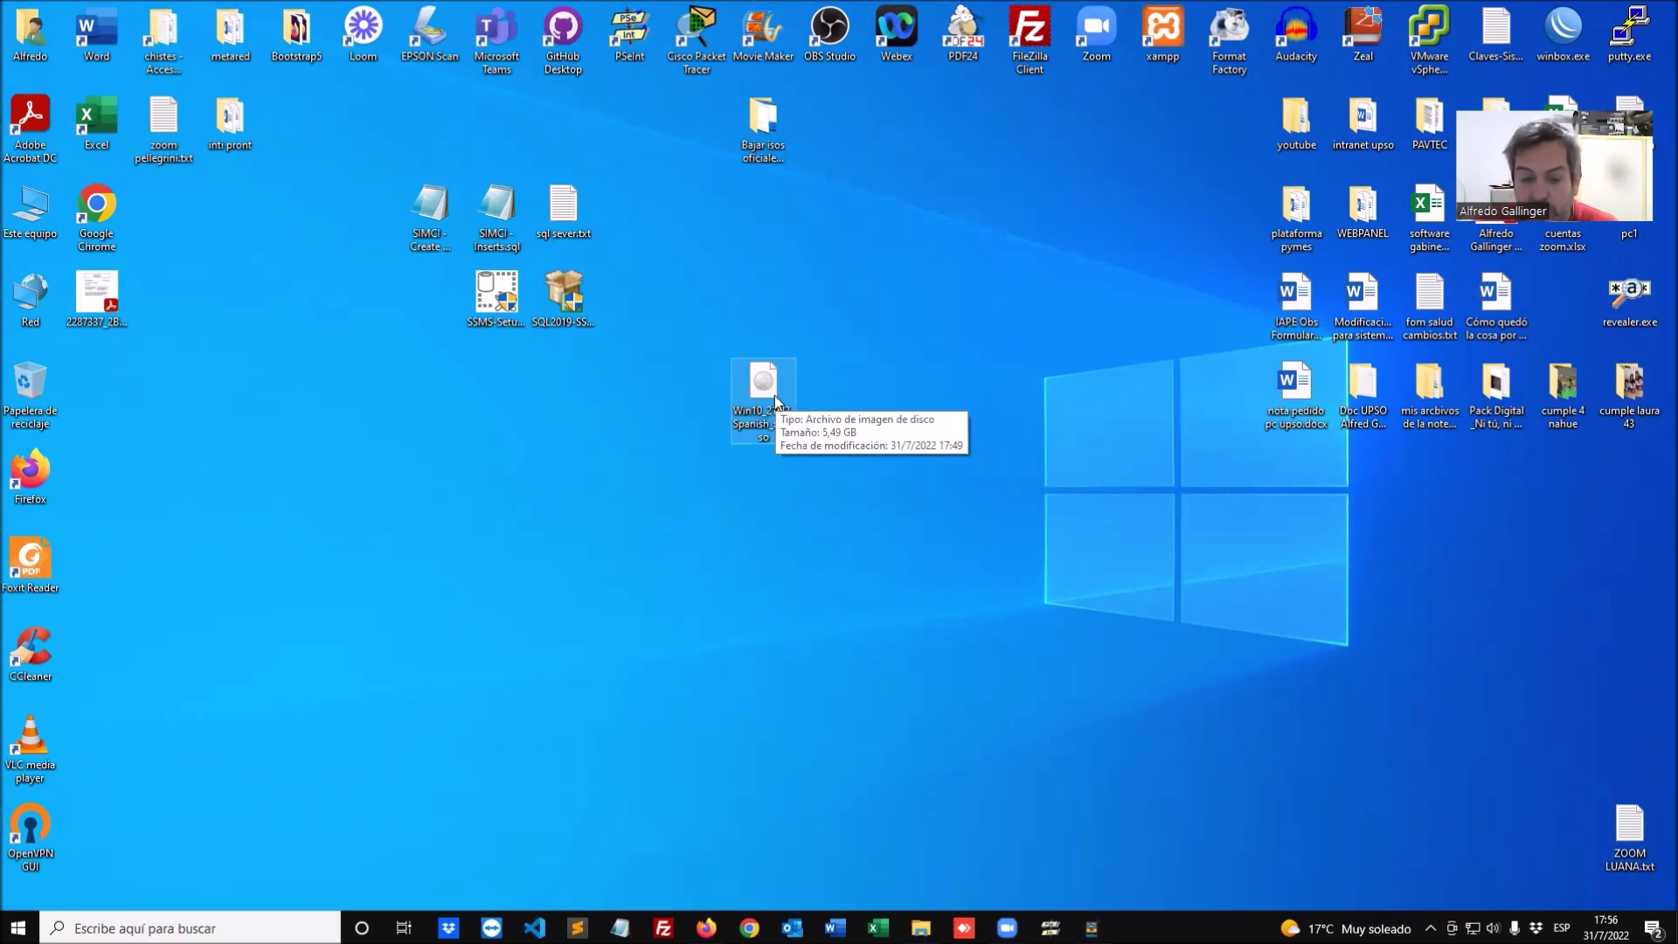
Step: Switch to Firefox and search Google for "rufus" in a new tab
click(706, 927)
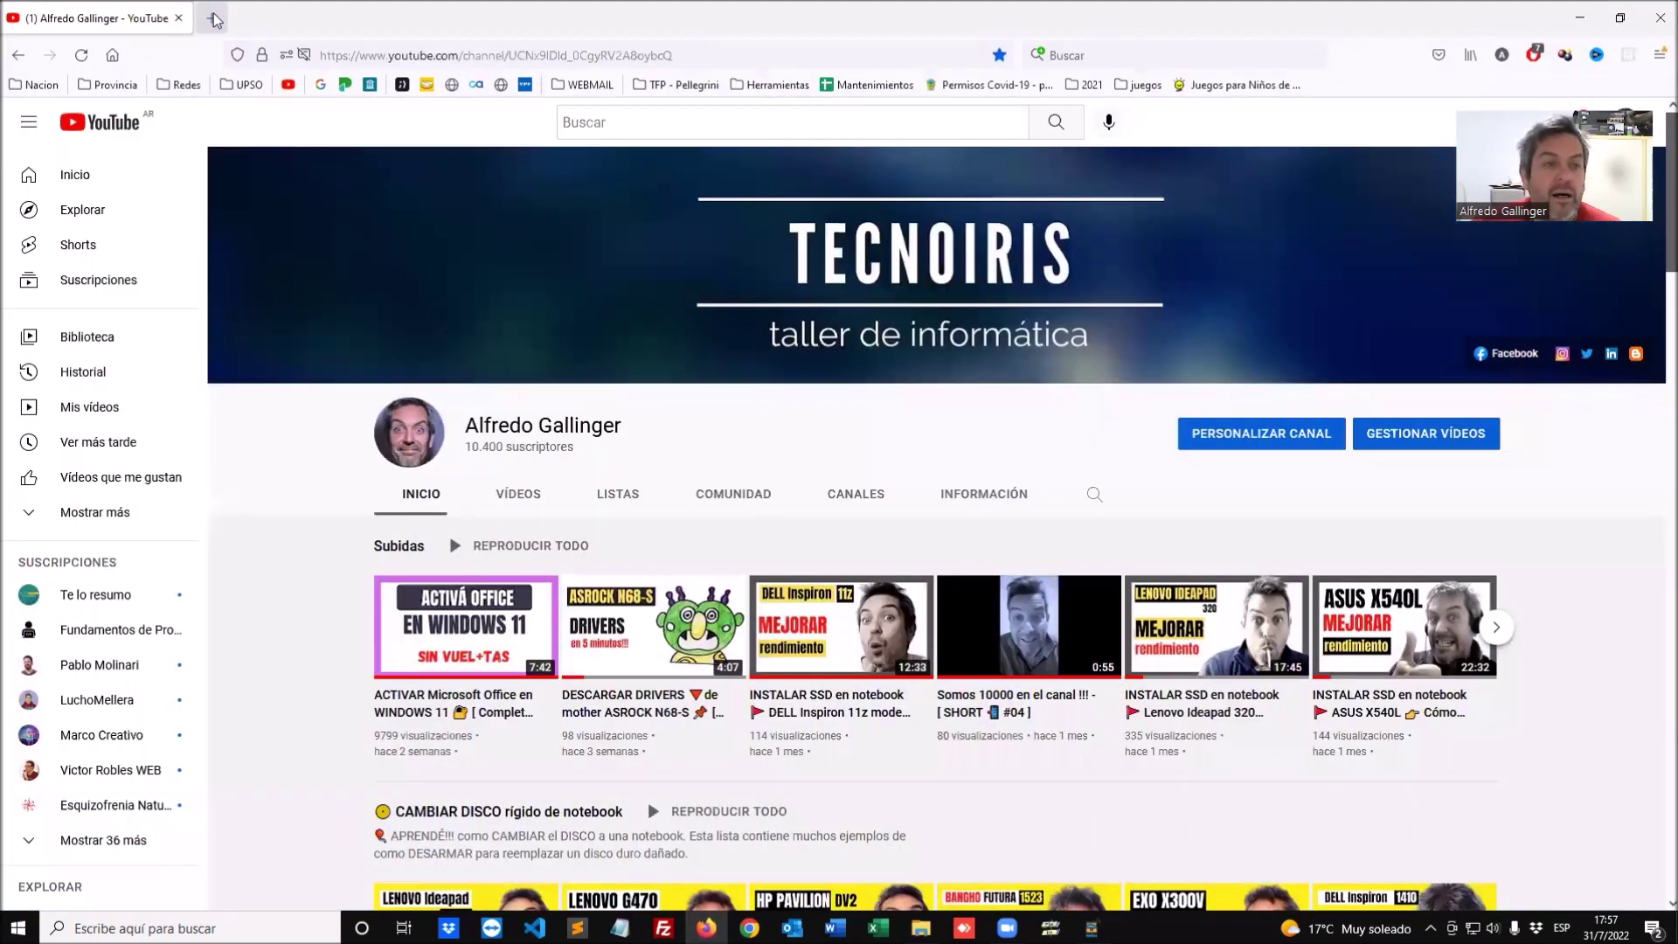
key(ctrl+t)
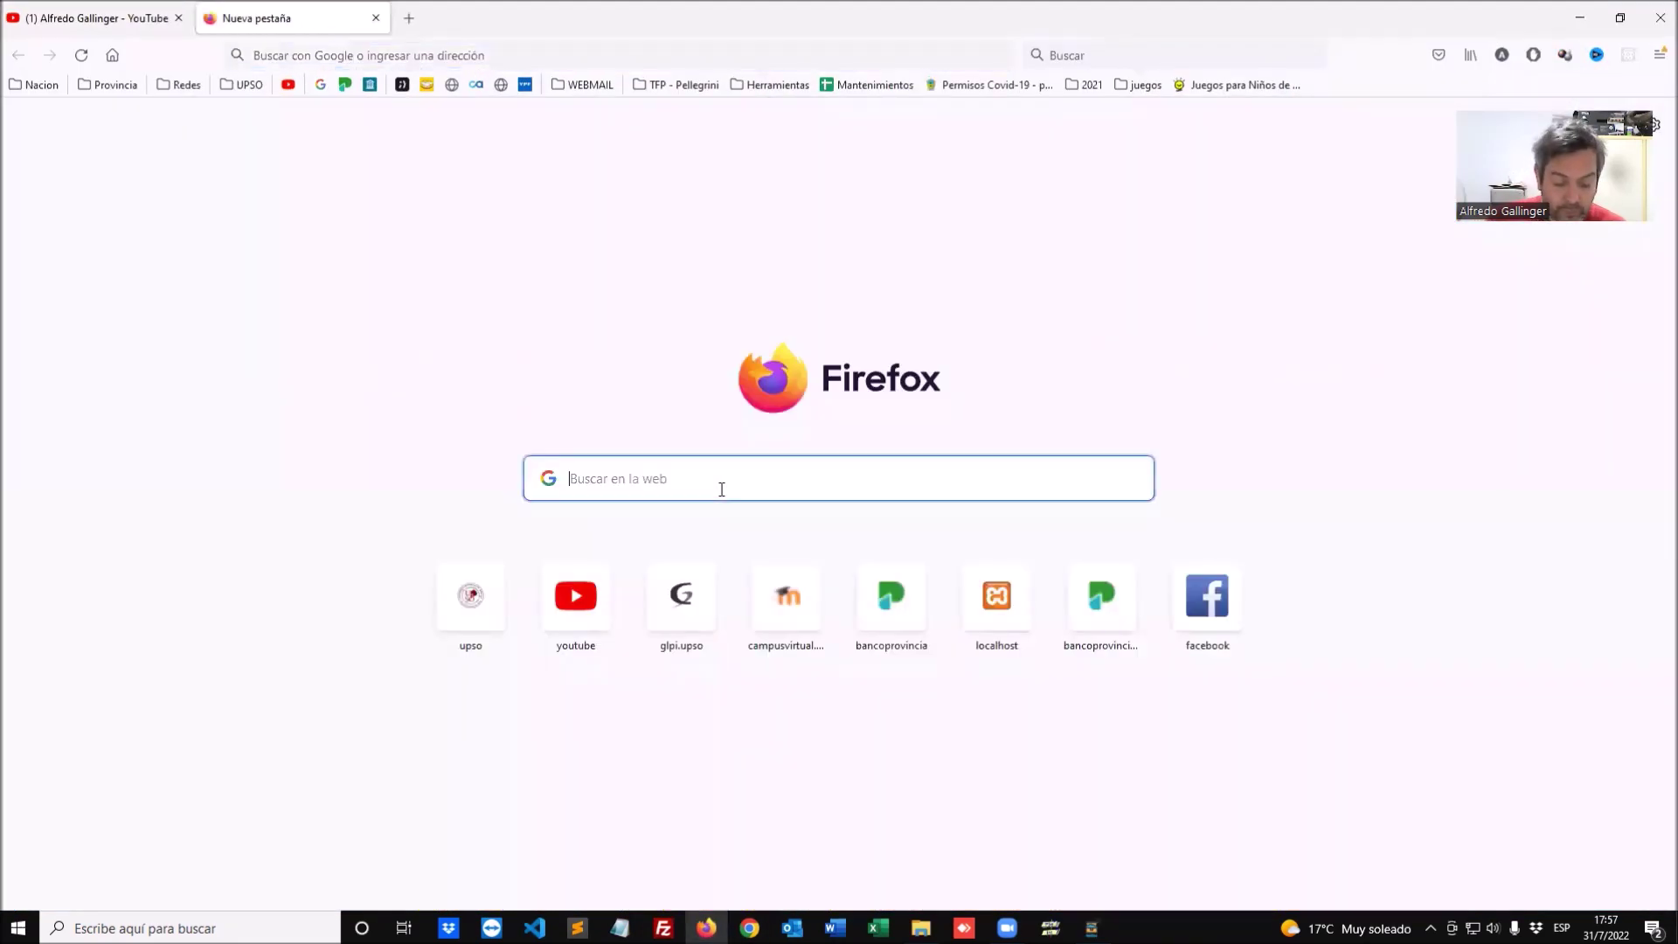
text(rufus)
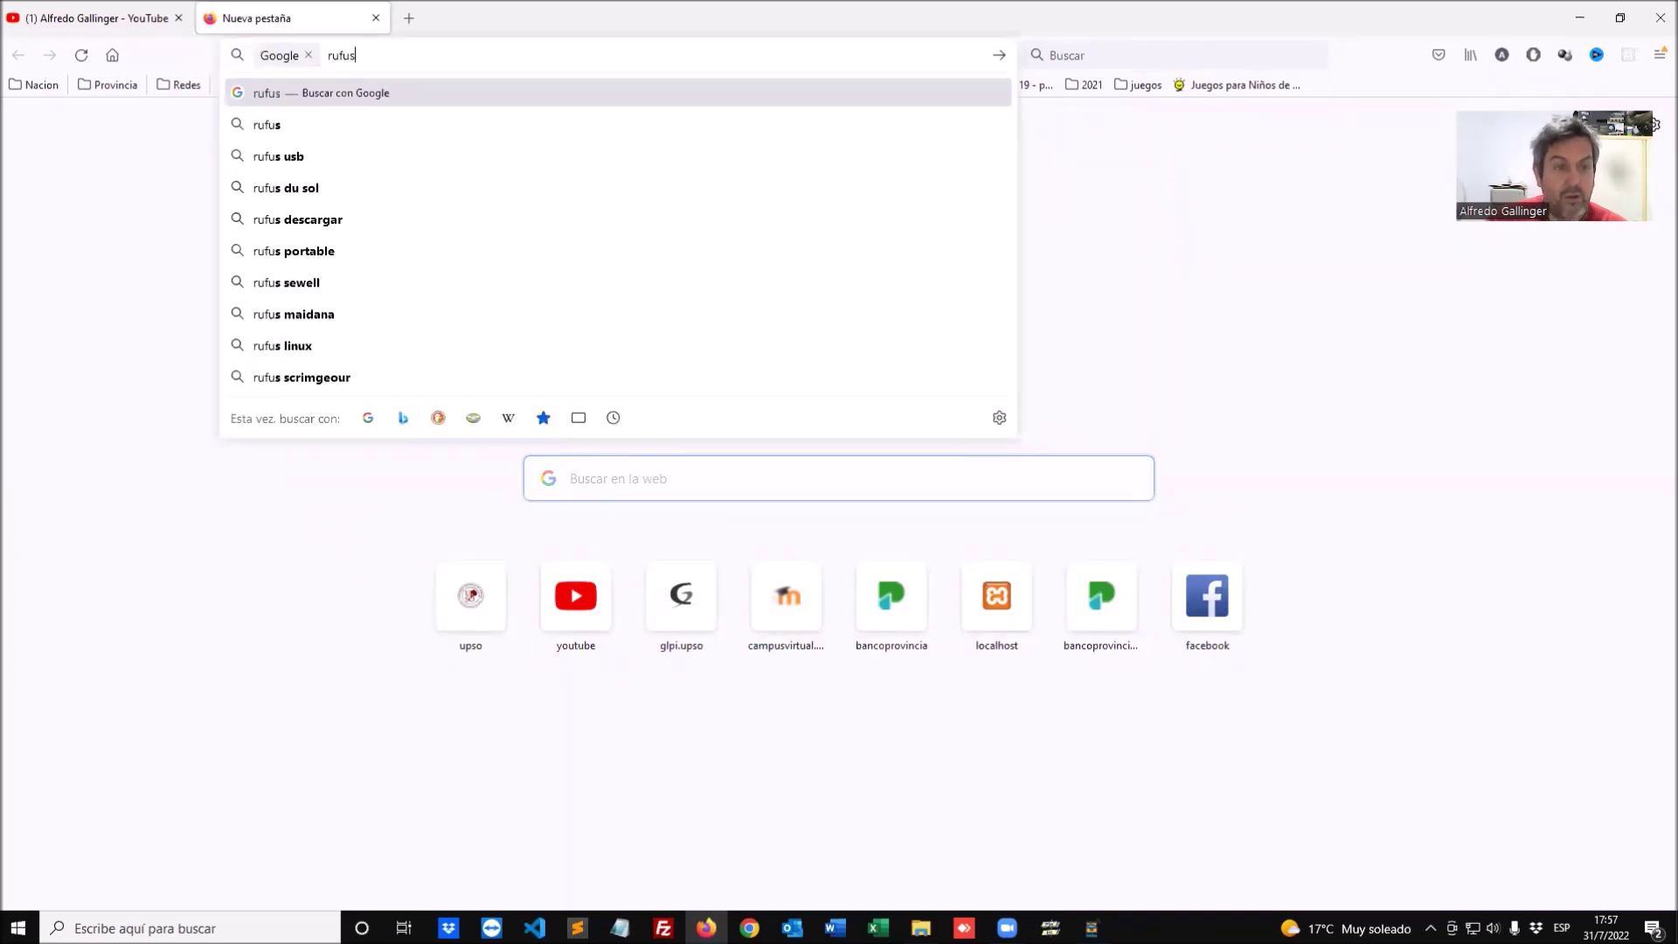
key(Return)
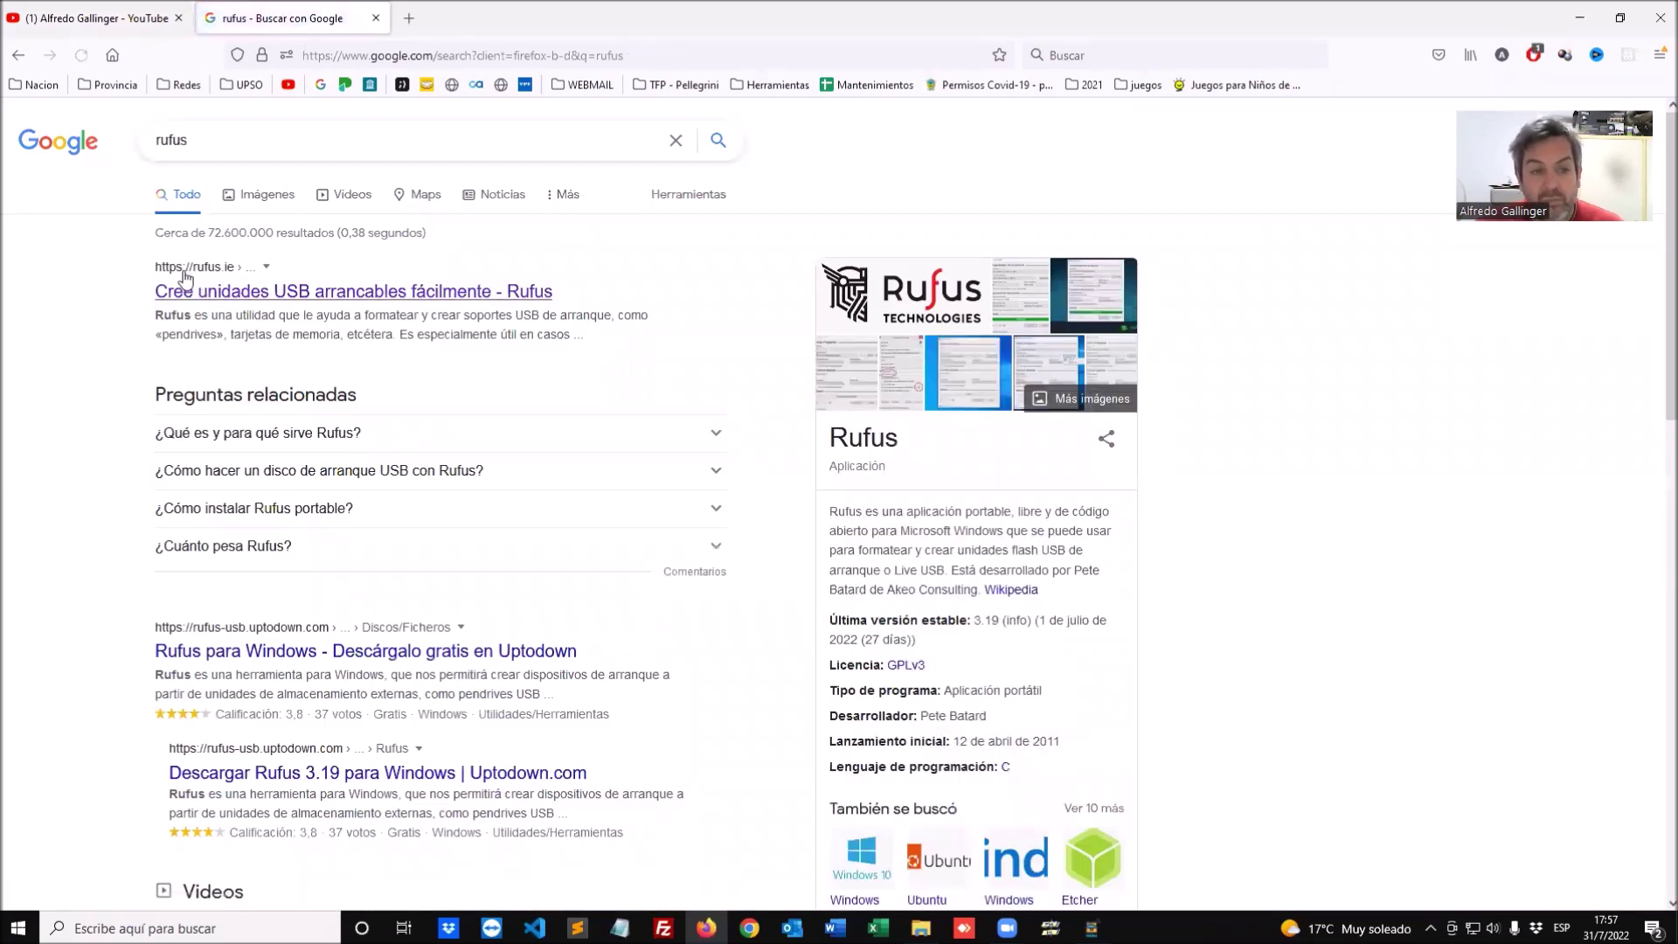
Step: Open the official rufus.ie result and find the Rufus 3.19 link in the Descargar section
click(378, 297)
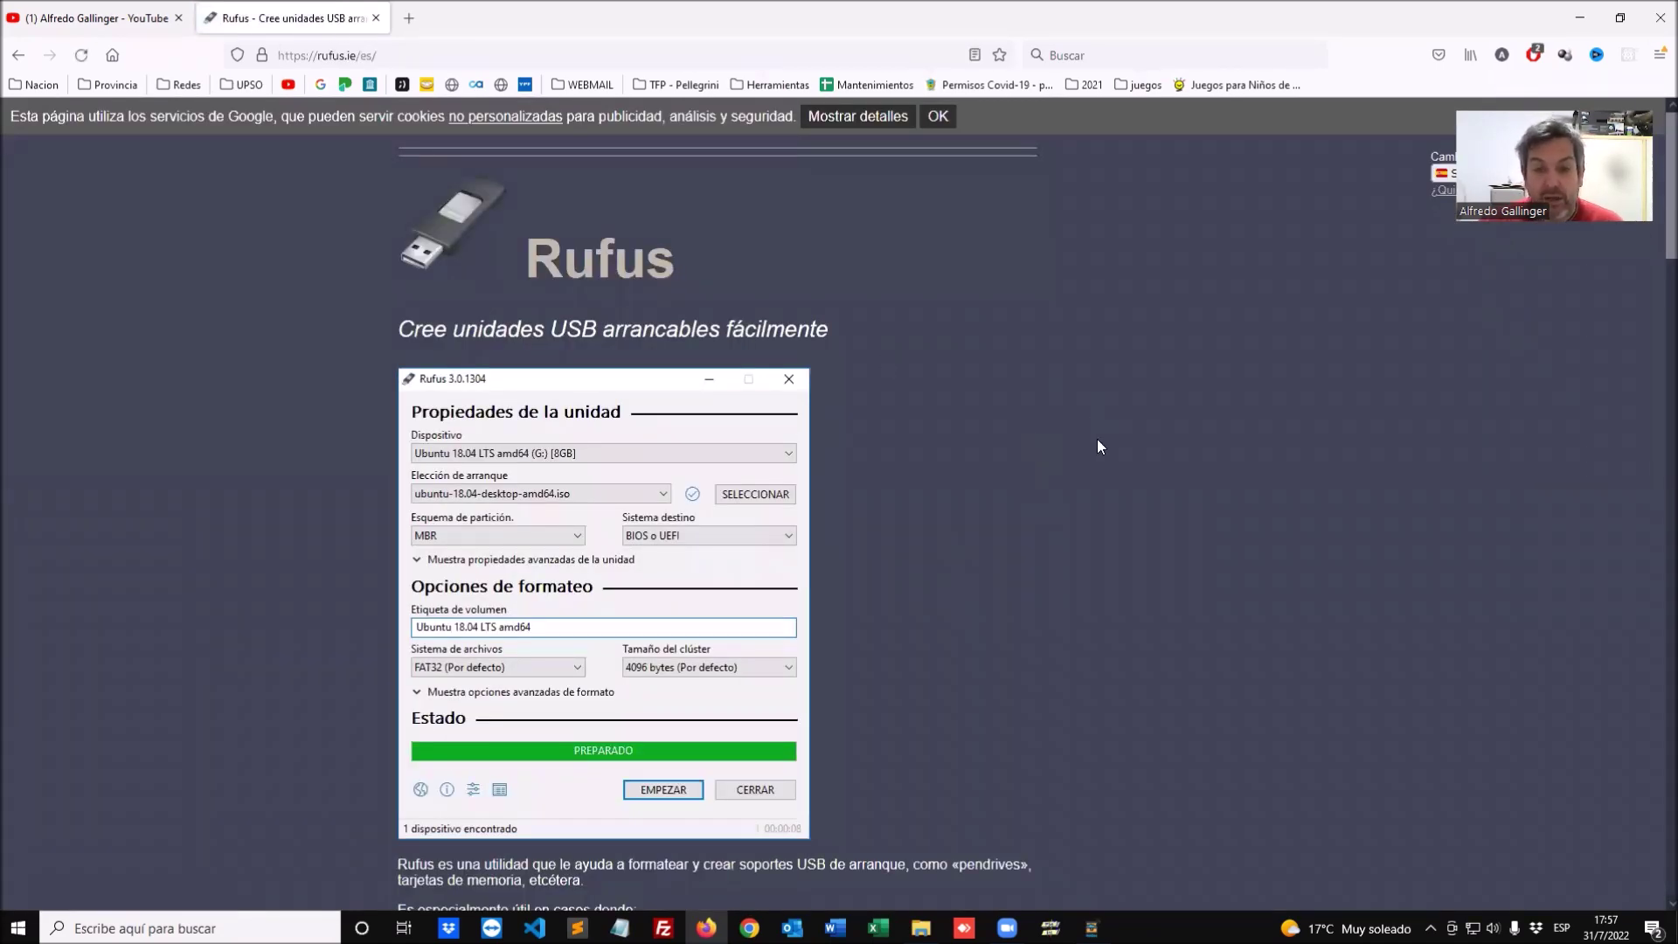
scroll(1098, 441, down, 2)
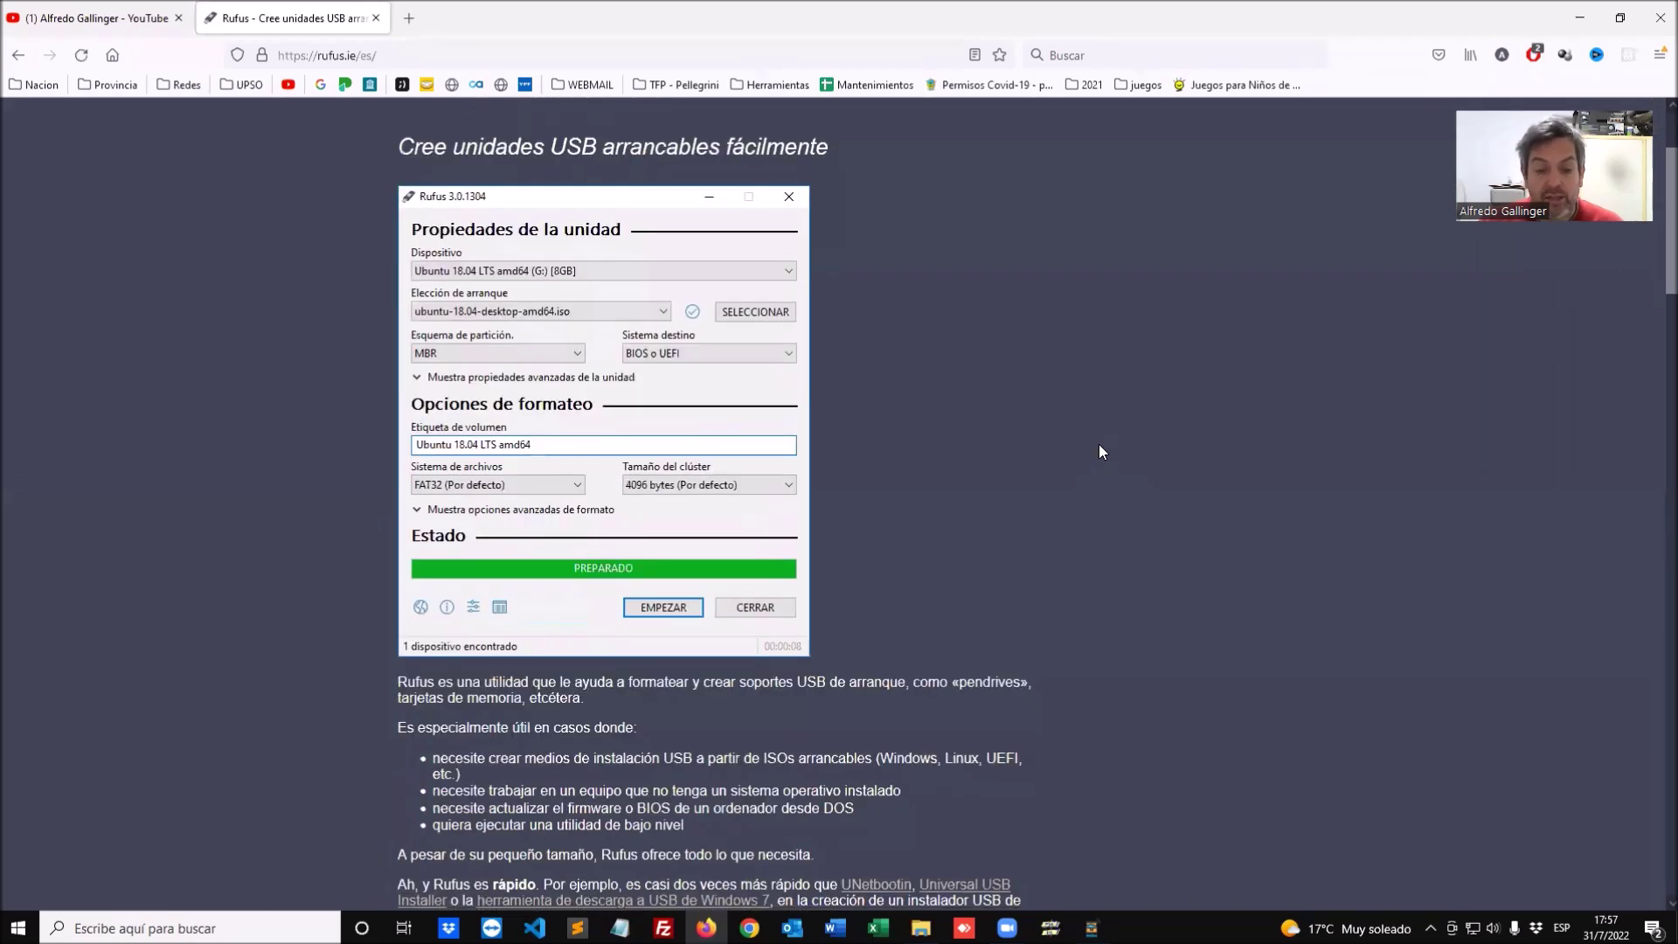
scroll(1099, 451, down, 6)
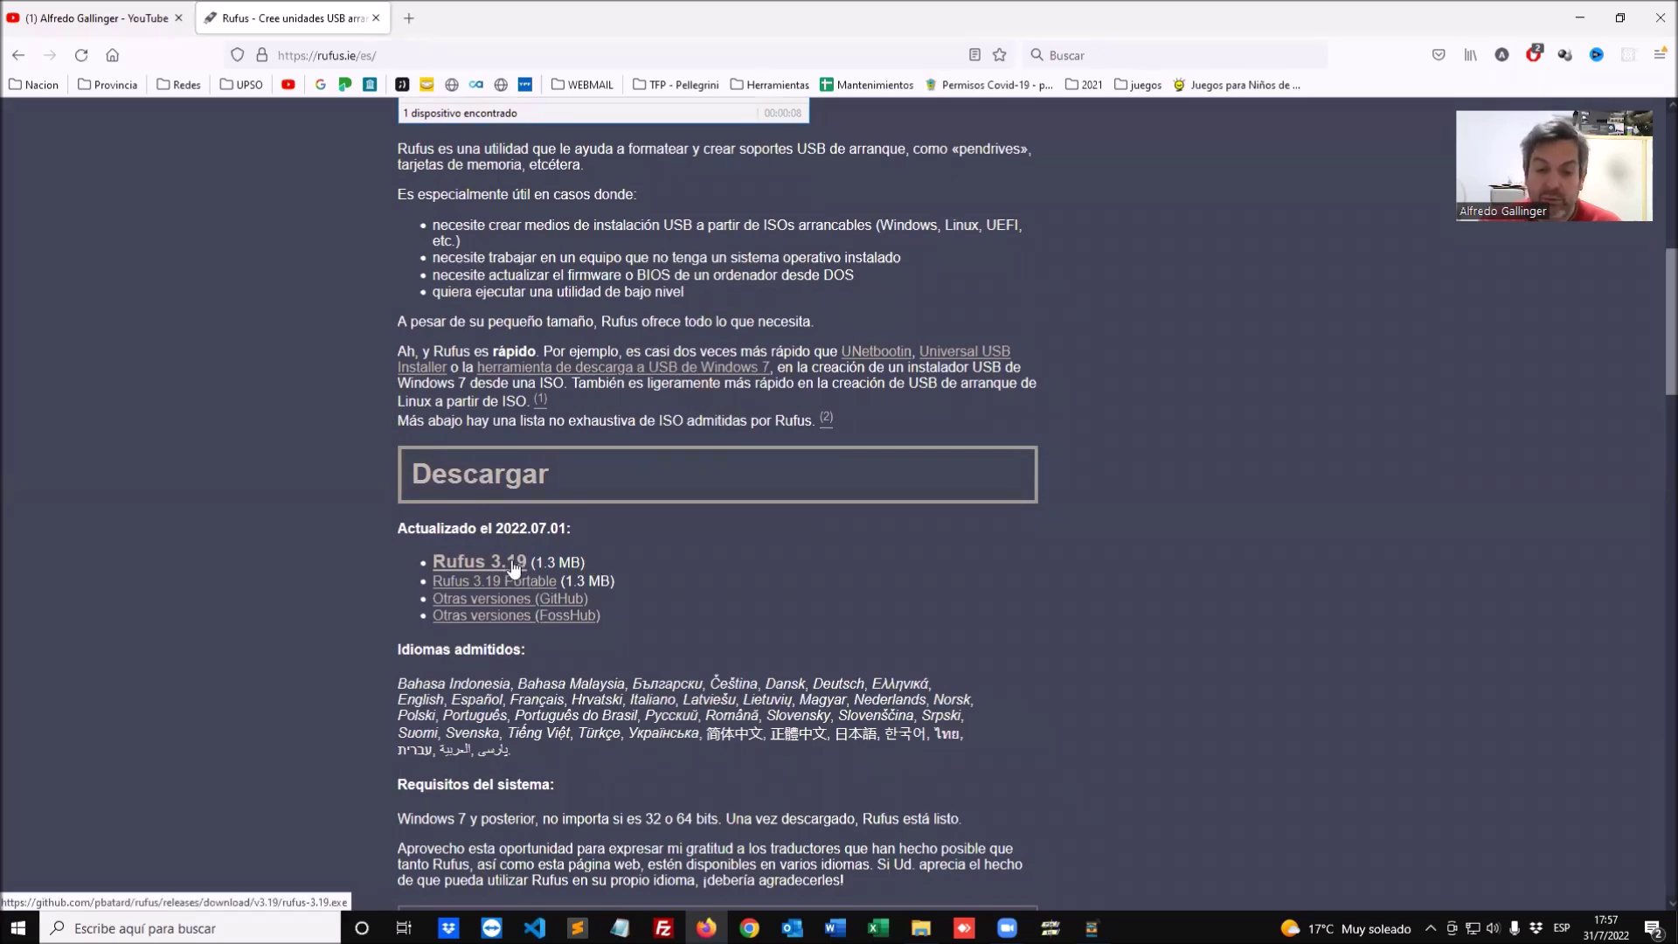
Step: Download Rufus 3.19, save rufus-3.19.exe to the Escritorio folder, and minimize the browser
click(506, 562)
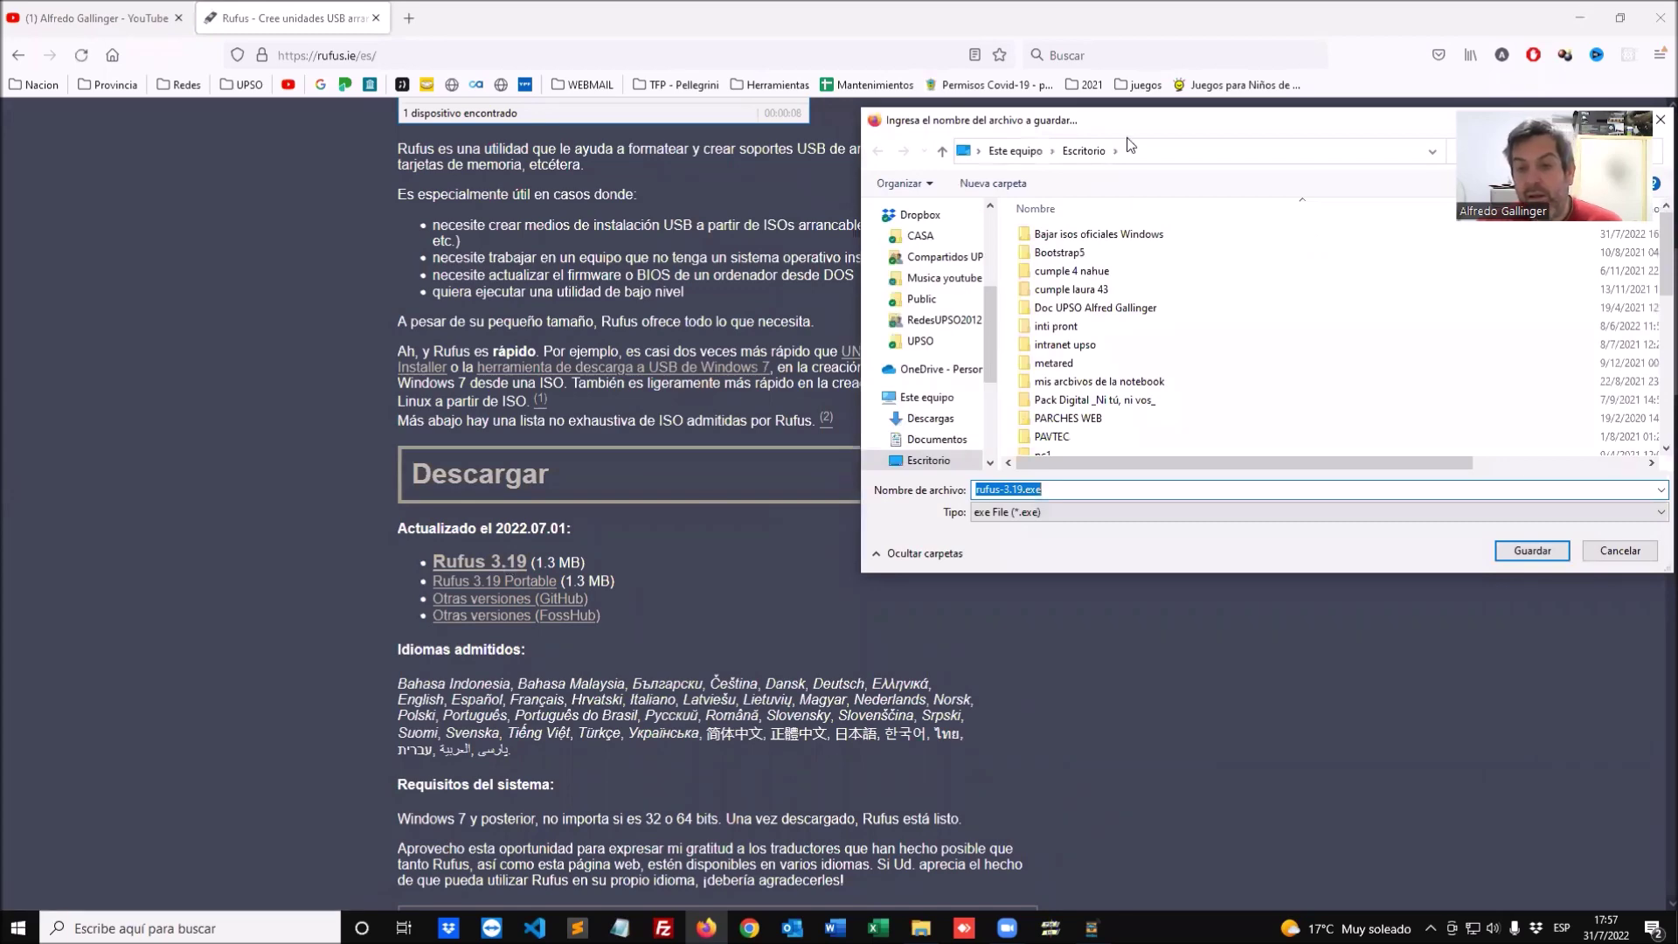
click(1568, 550)
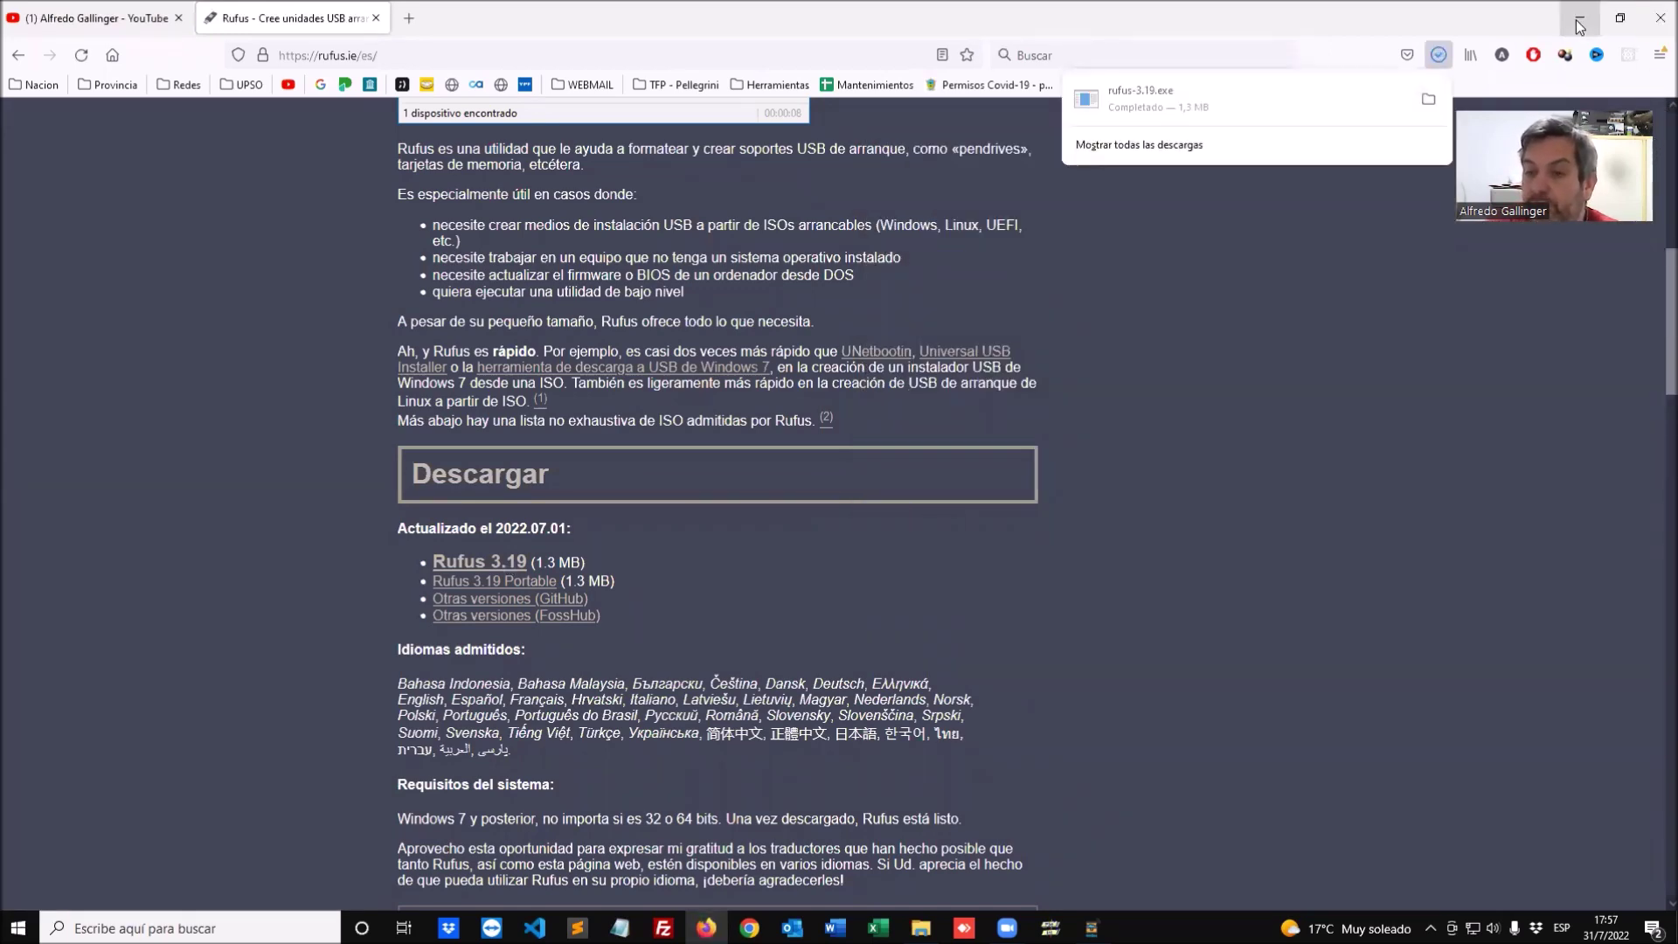
click(1581, 19)
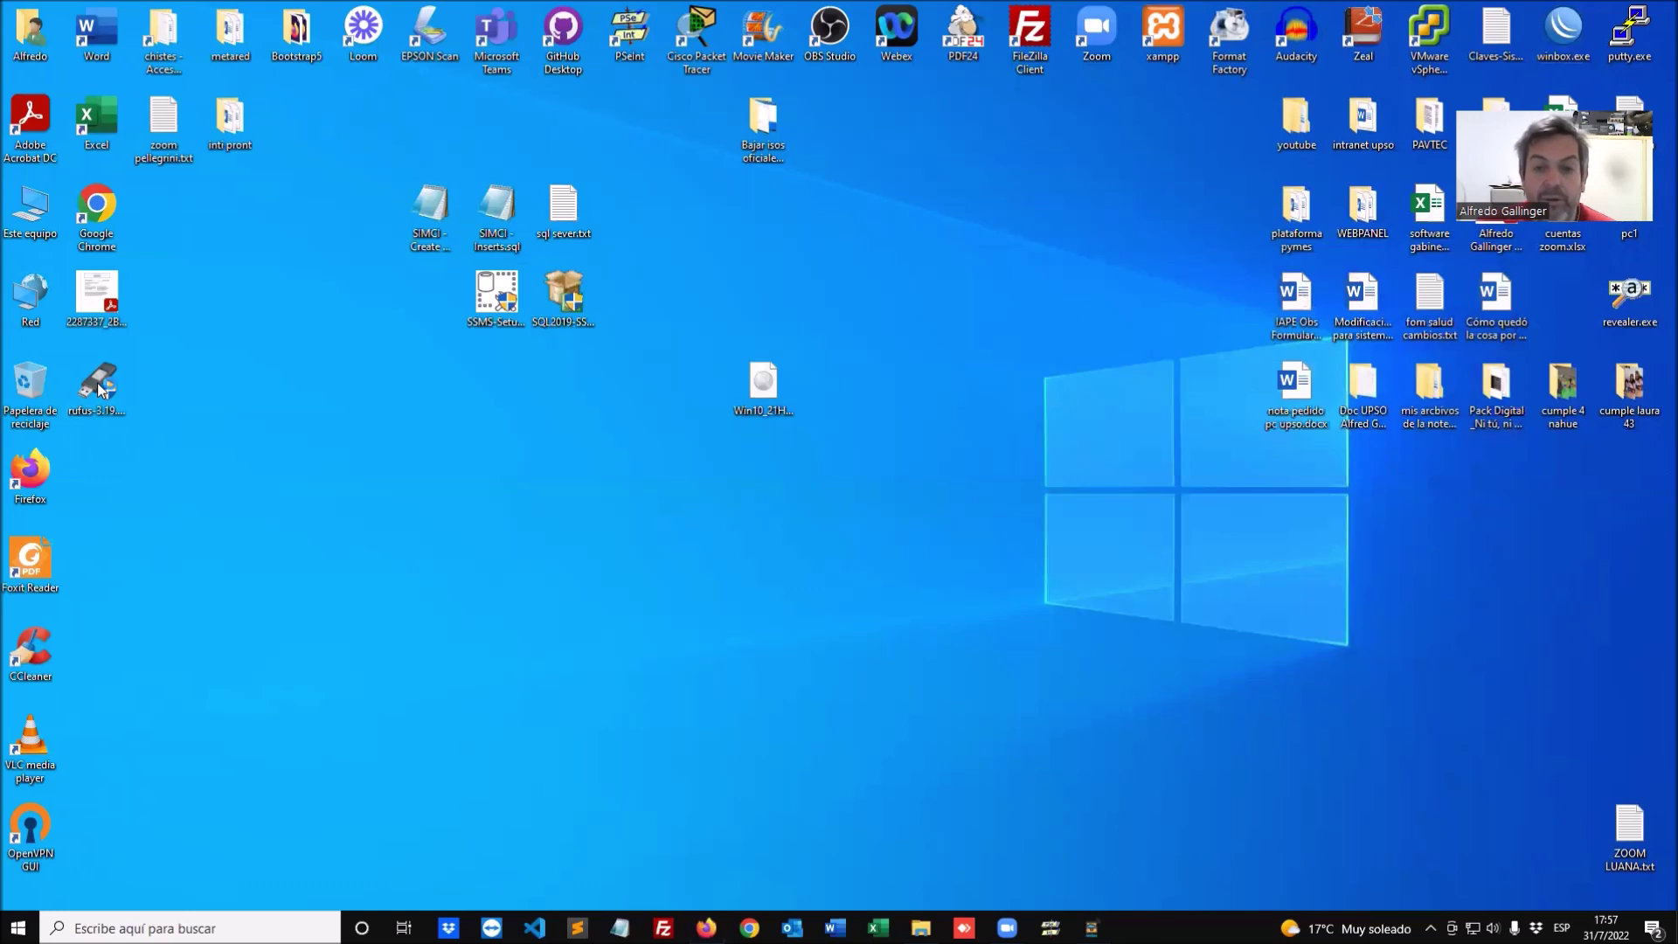
Step: Launch Rufus from the desktop, allow it to check for online updates, and reposition its window slightly
click(99, 390)
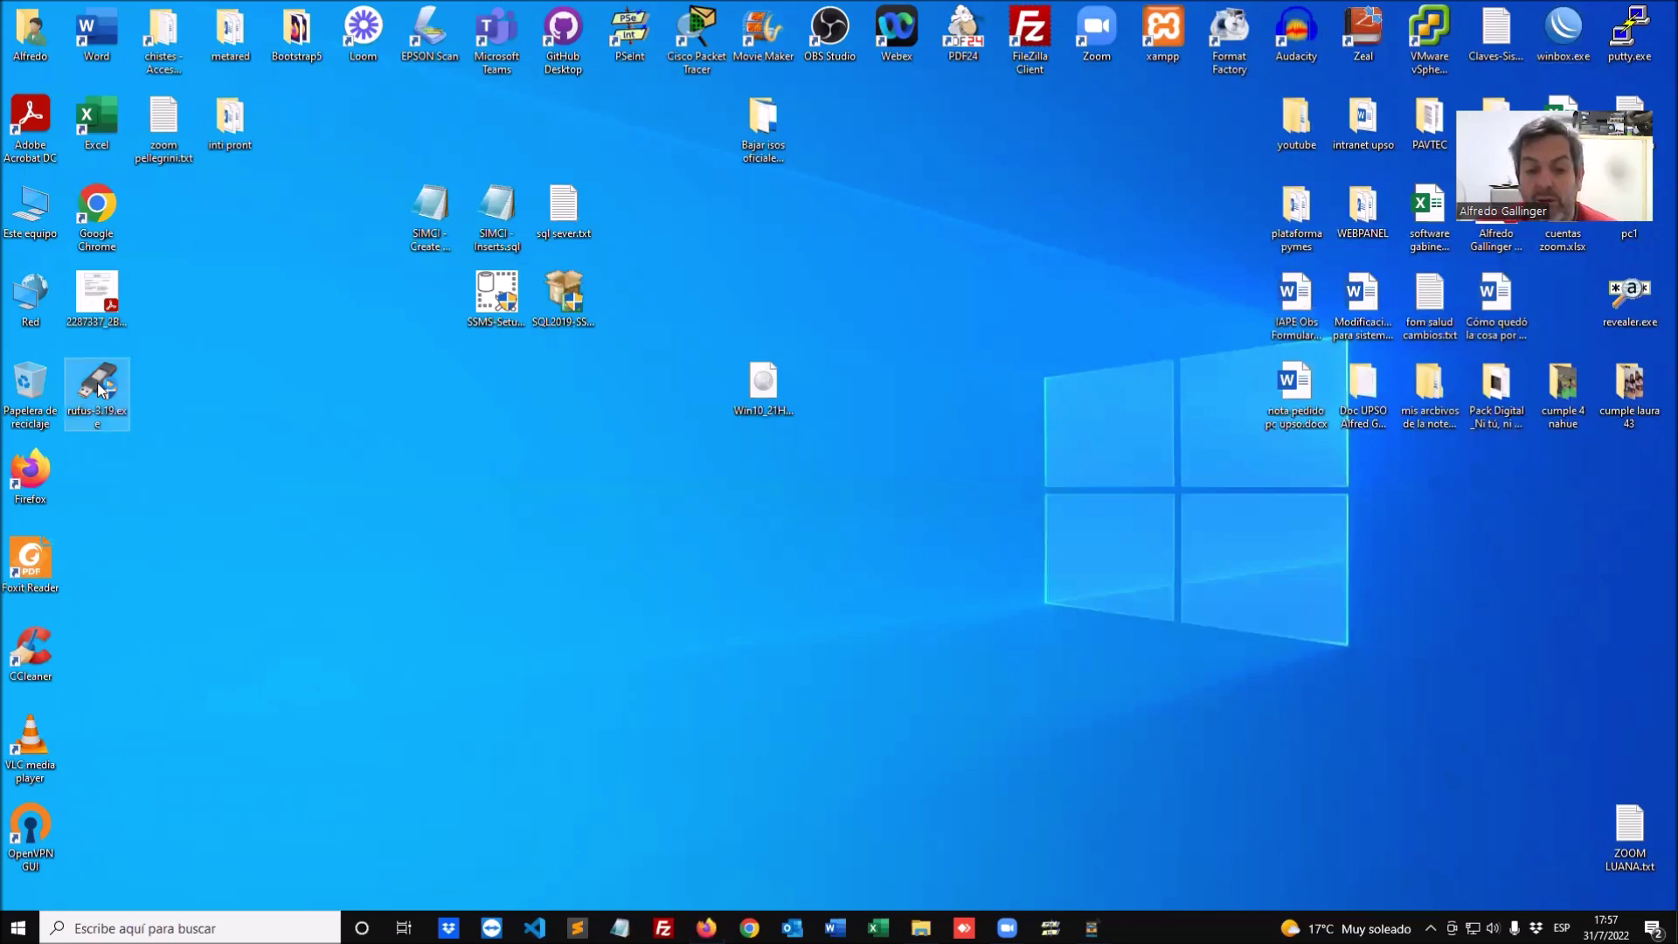
double_click(99, 390)
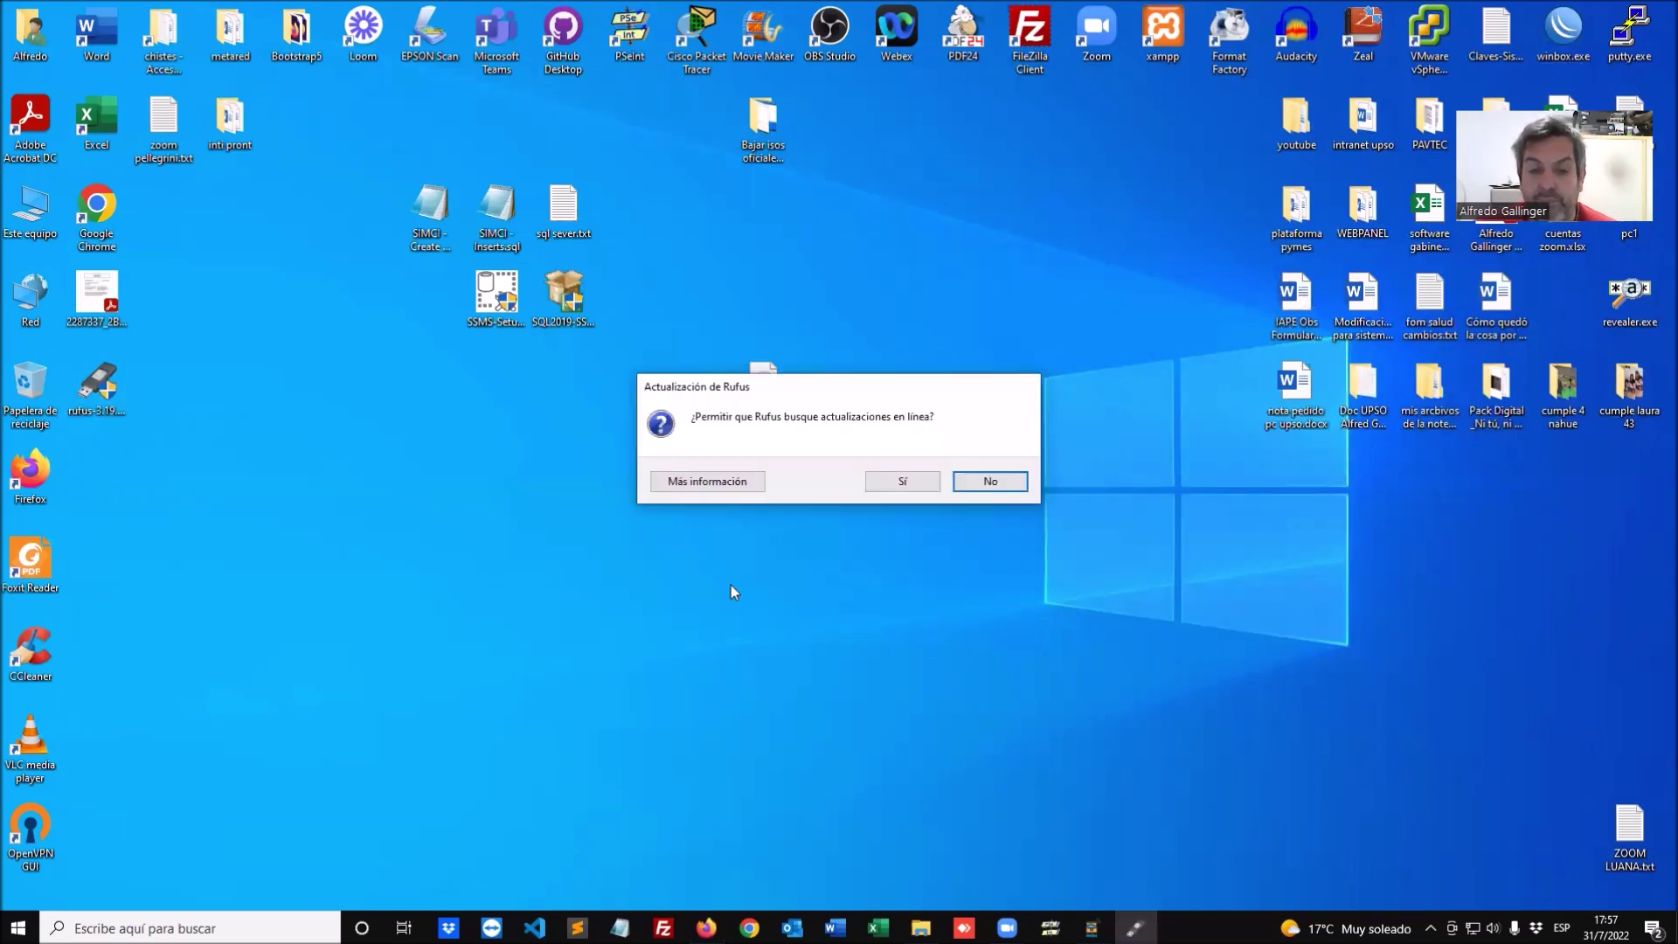
click(907, 486)
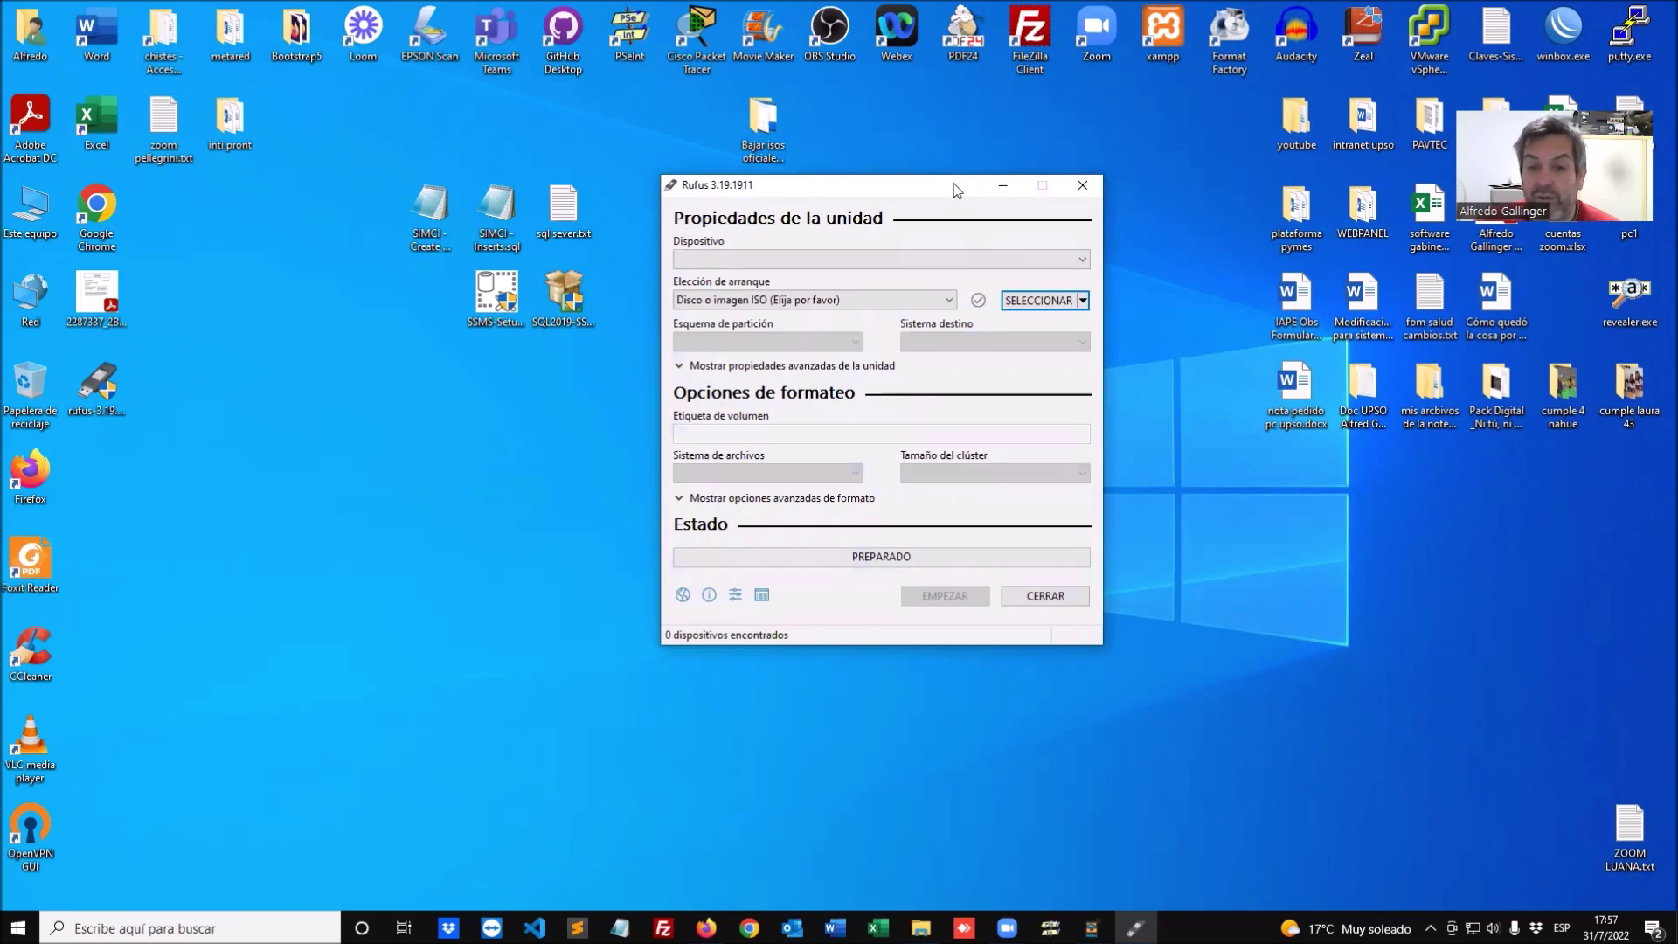
drag(957, 191, 930, 218)
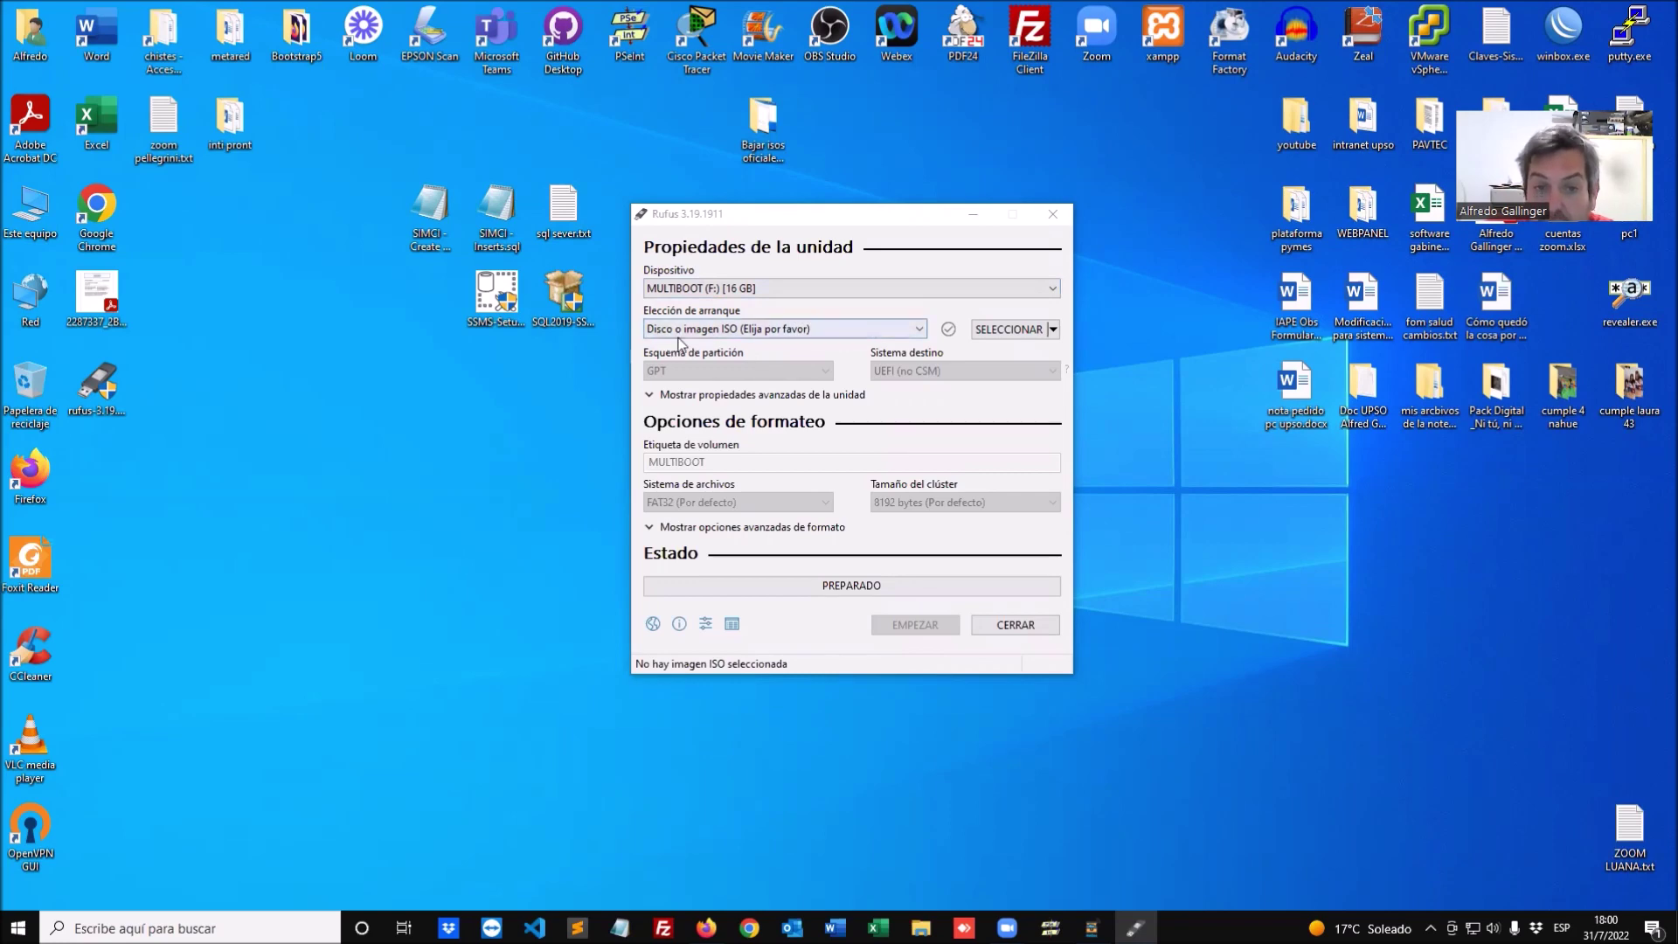
Step: Load Win10_21H2_Spanish_x64.iso from the Escritorio folder as the boot image
click(1005, 331)
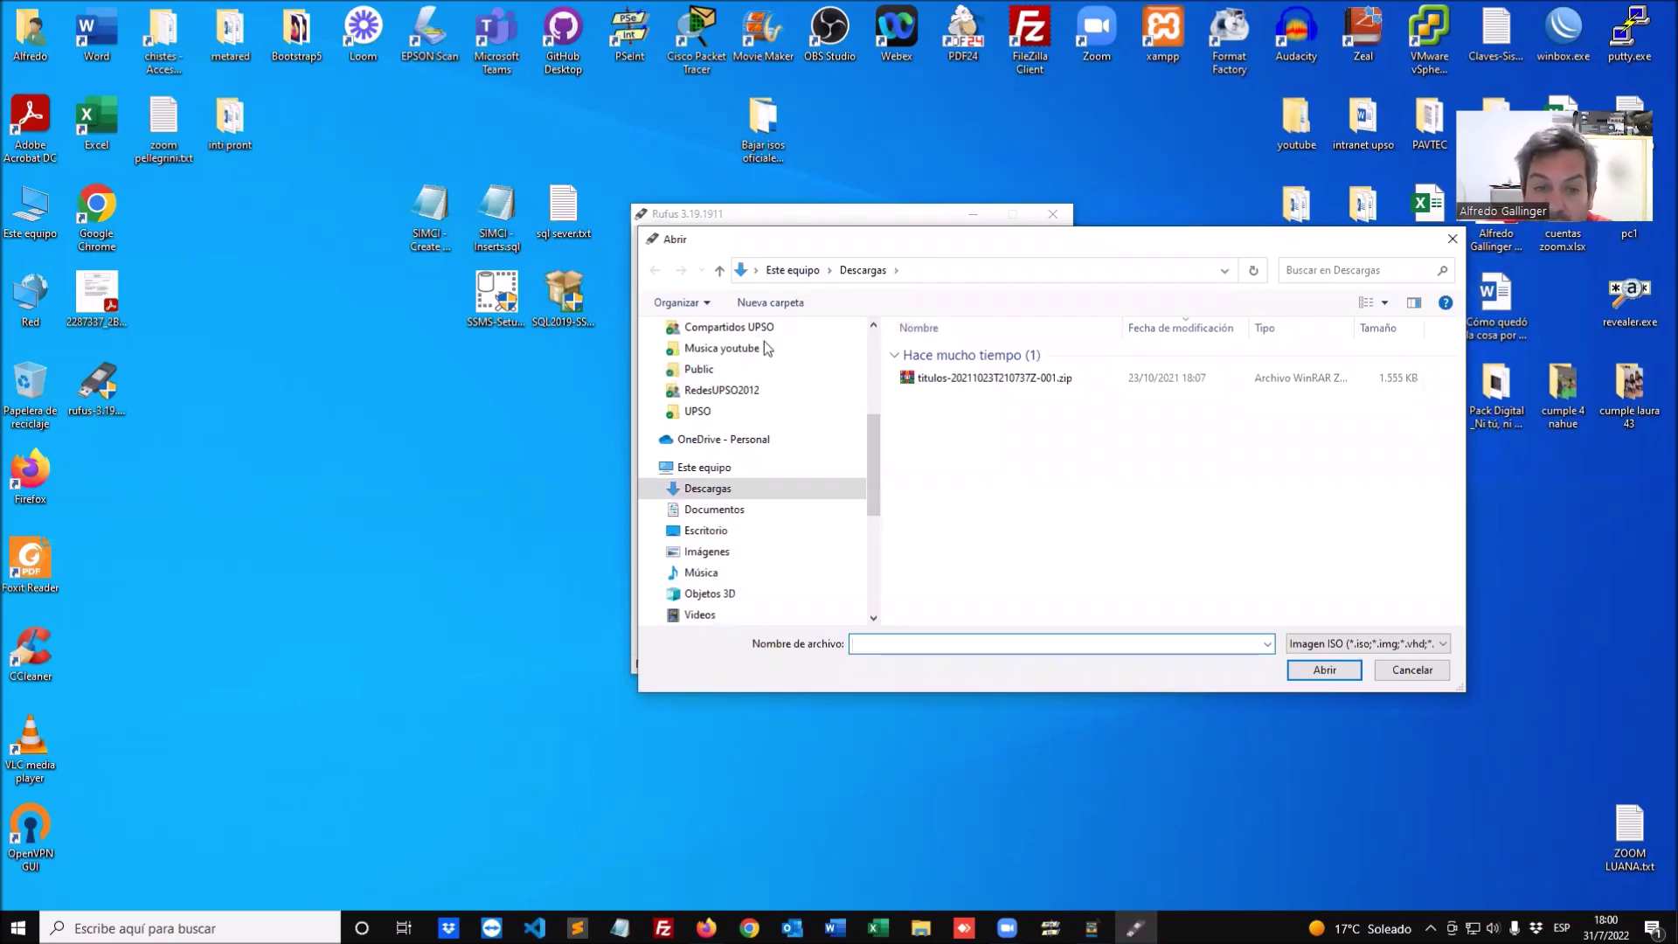
click(725, 533)
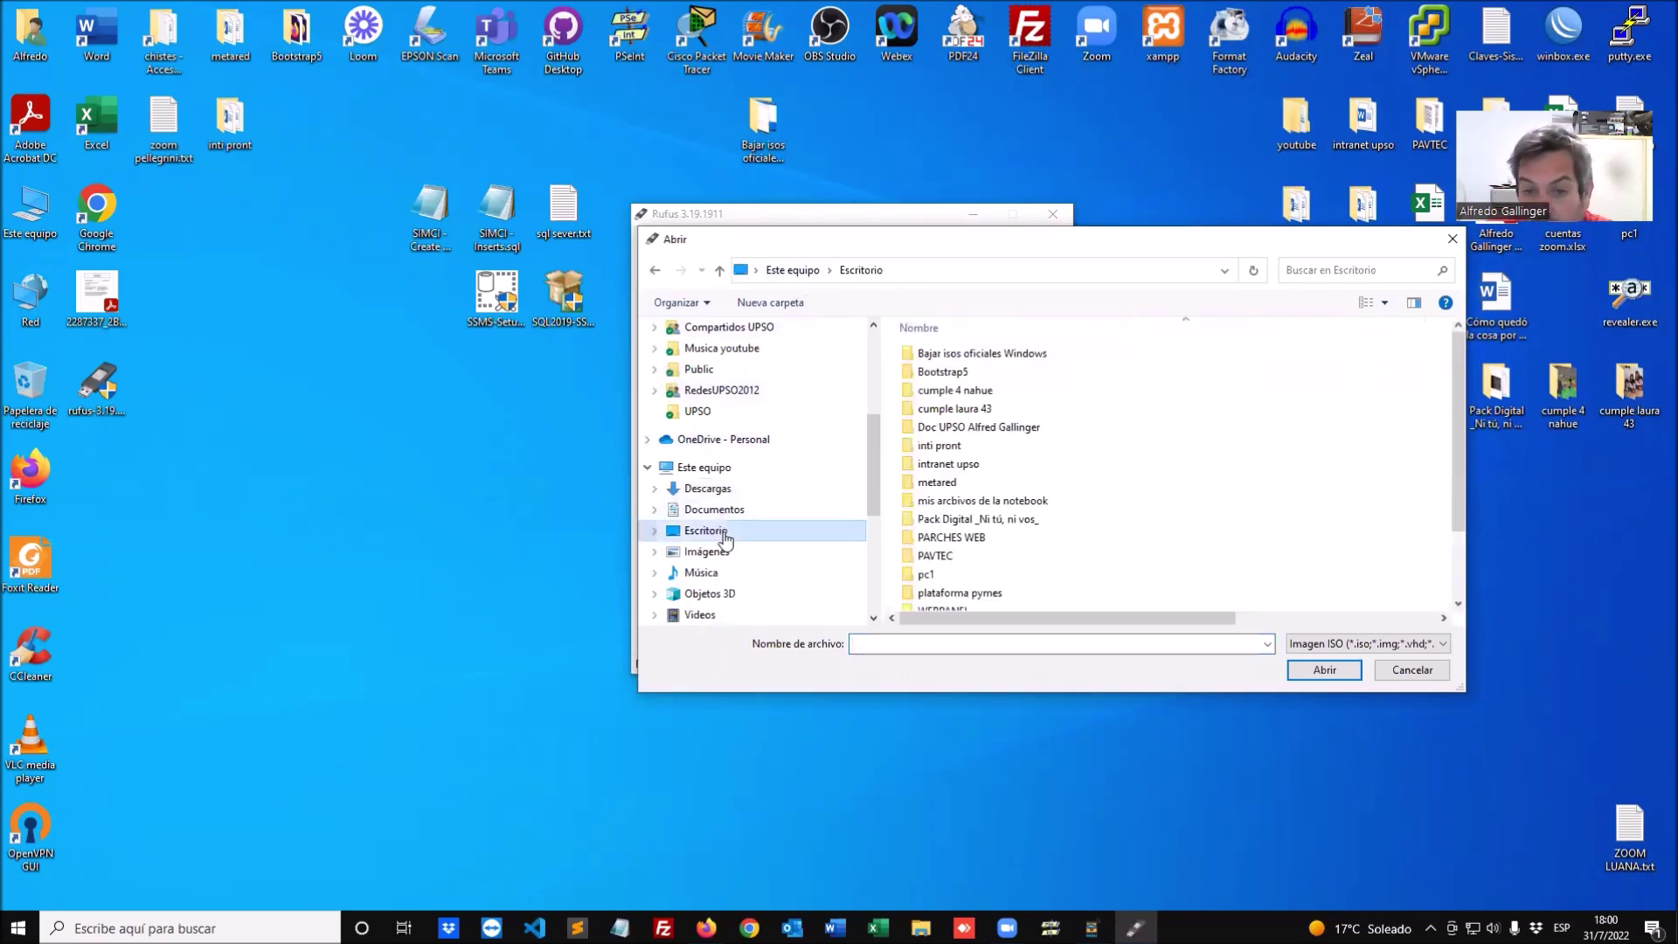
scroll(1077, 488, down, 2)
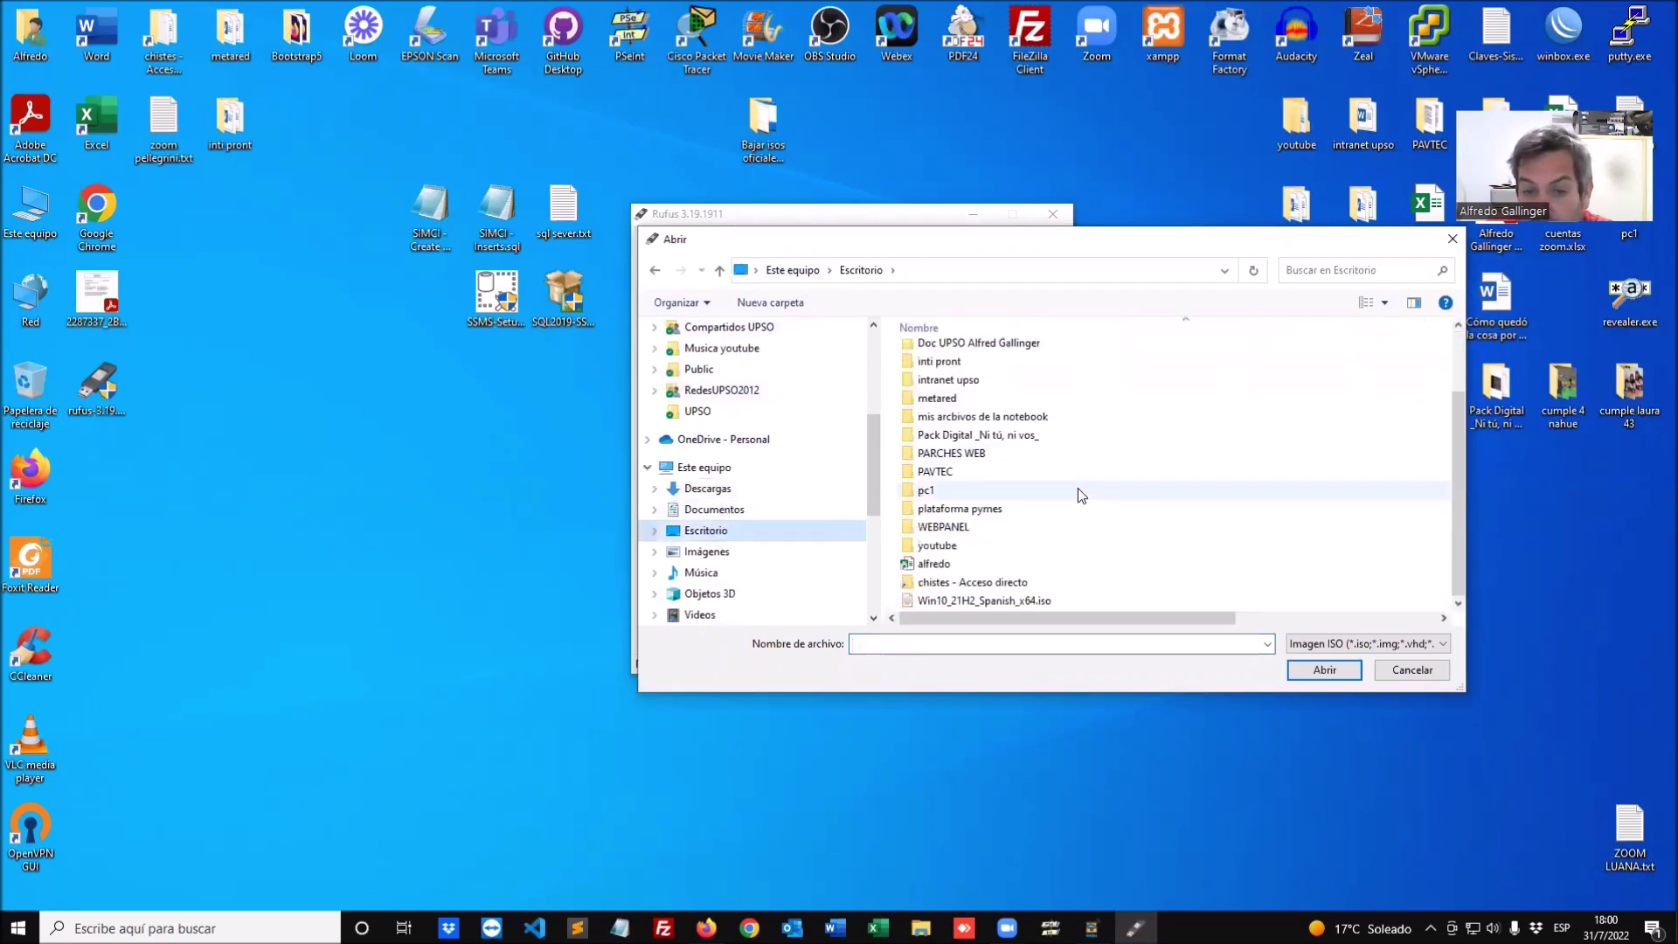
click(1025, 601)
click(1325, 674)
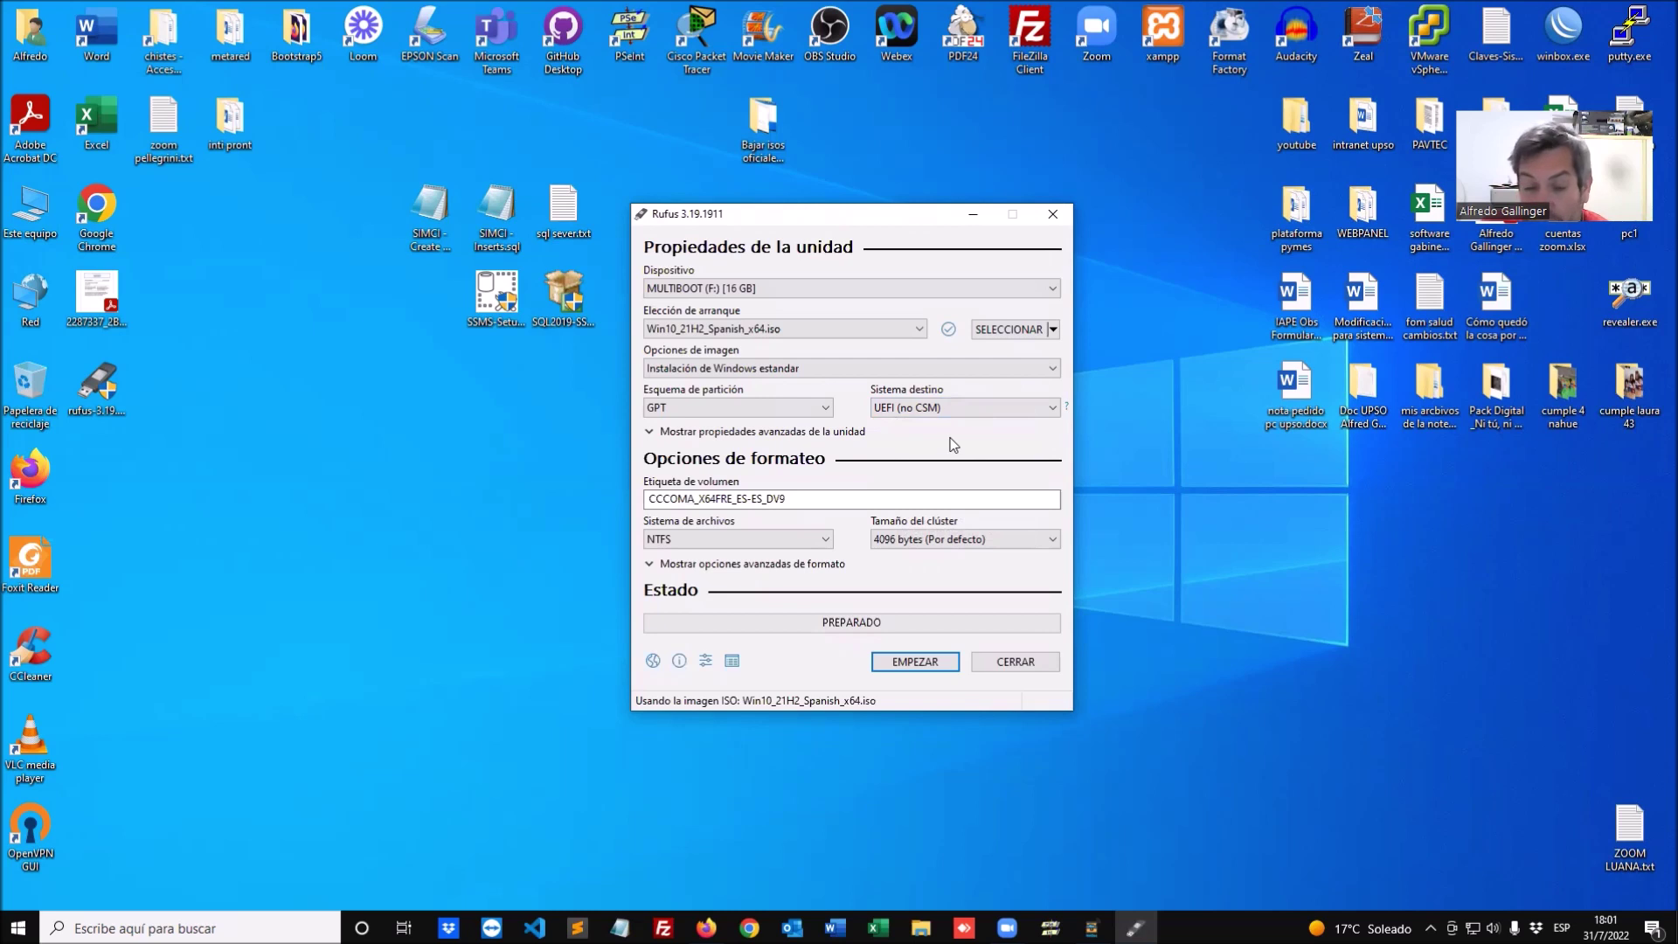
Step: Check the target system options and set the partition scheme to MBR for BIOS (o UEFI-CSM)
mouse_move(985, 424)
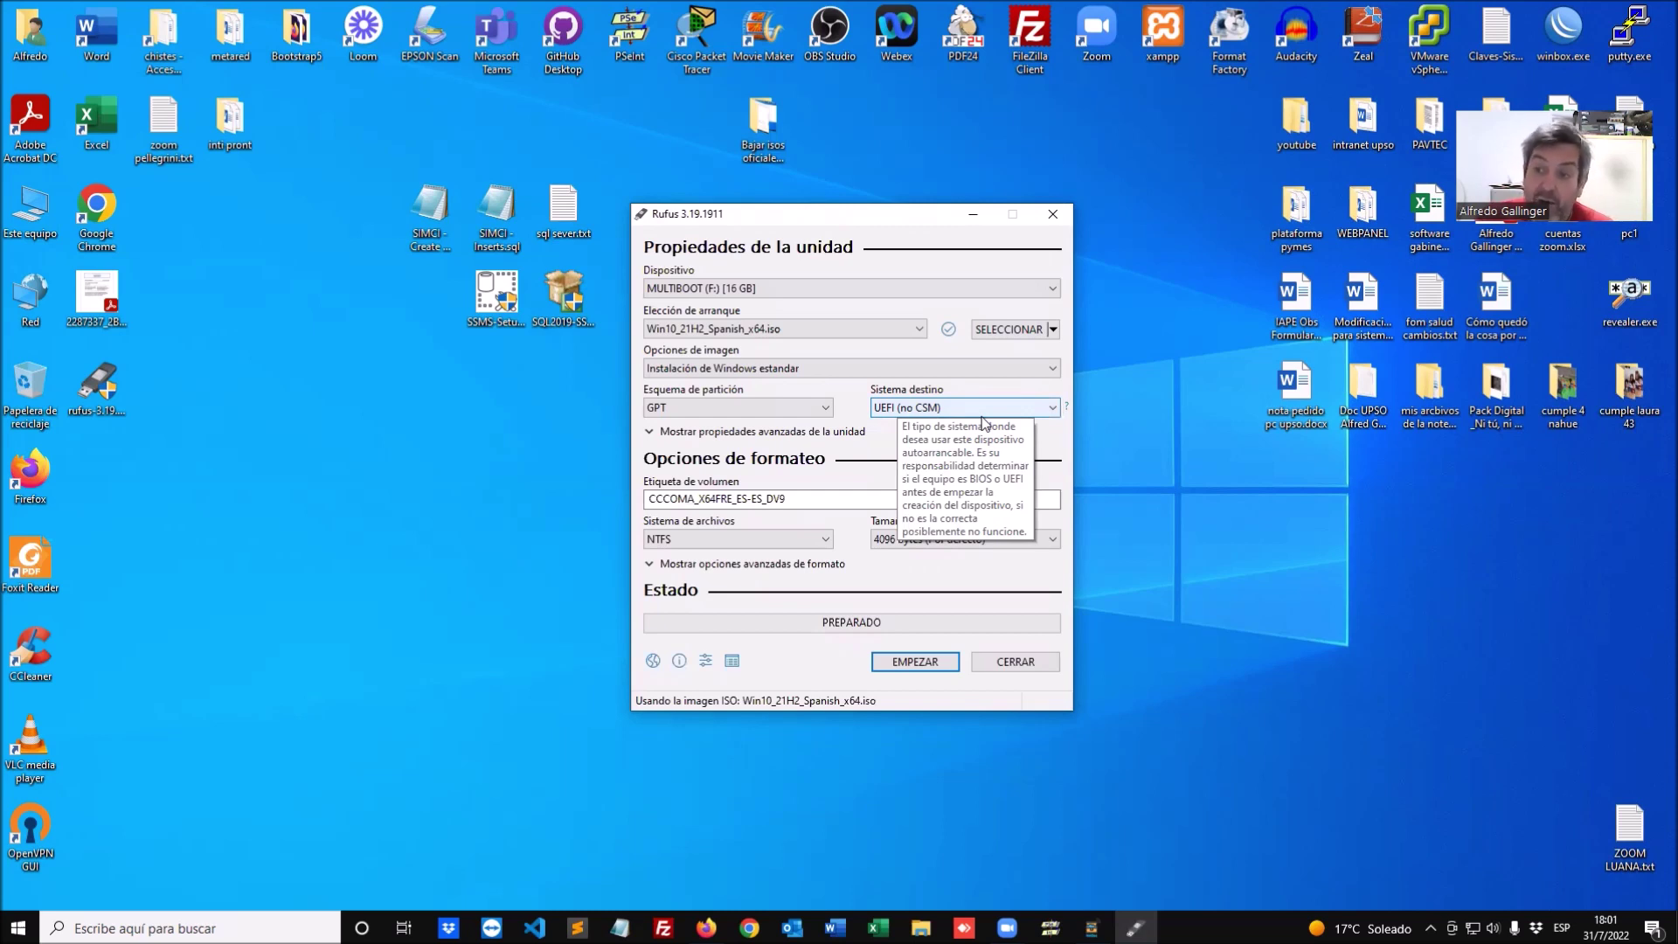
click(1047, 409)
click(1052, 411)
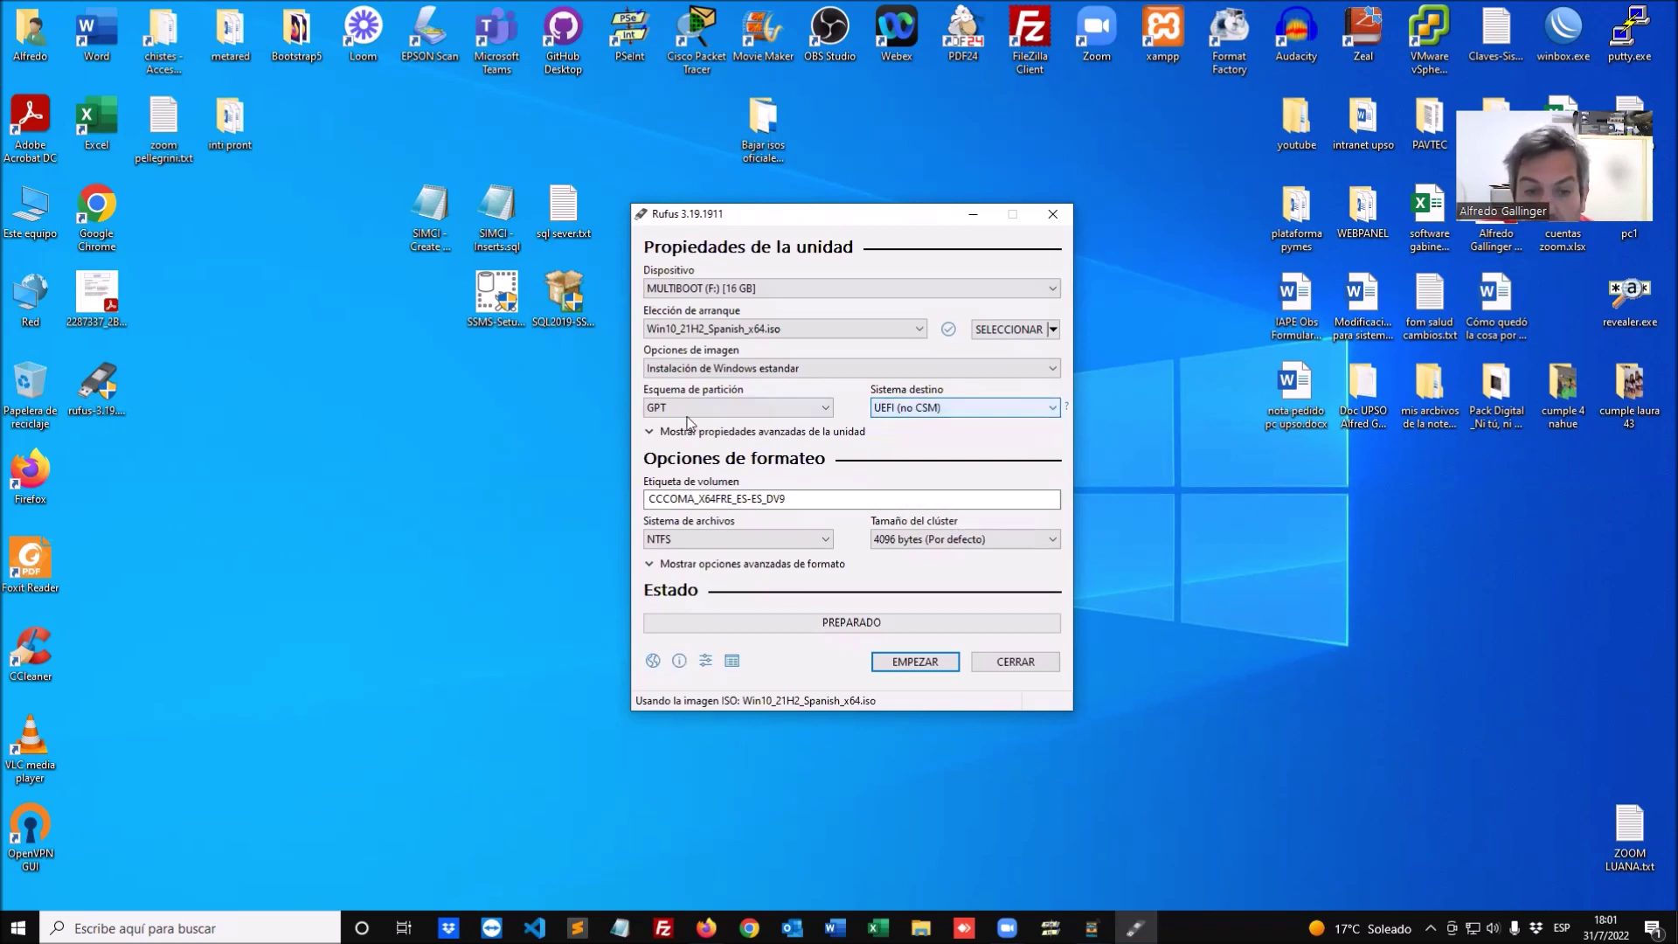
click(822, 408)
click(757, 426)
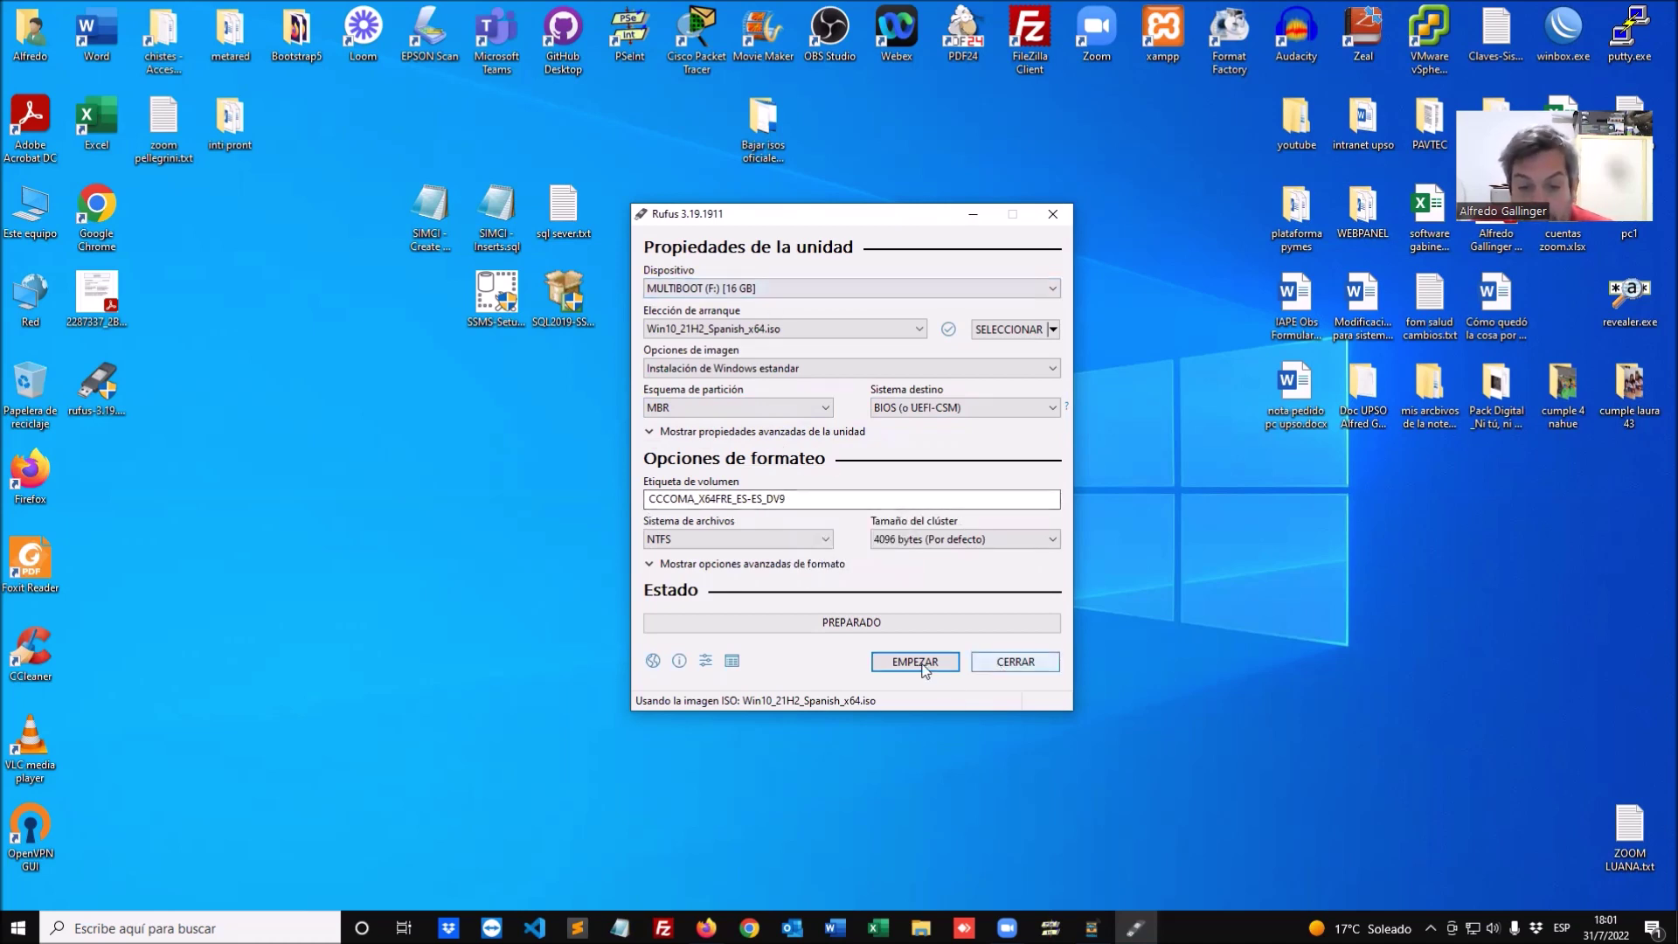
Step: Replace the volume label with "win10 mbr"
click(803, 500)
key(BackSpace)
key(BackSpace)
key(BackSpace)
key(BackSpace)
key(BackSpace)
key(BackSpace)
key(BackSpace)
key(BackSpace)
key(BackSpace)
key(BackSpace)
key(BackSpace)
key(BackSpace)
key(BackSpace)
key(BackSpace)
key(BackSpace)
key(BackSpace)
key(BackSpace)
key(BackSpace)
key(BackSpace)
key(BackSpace)
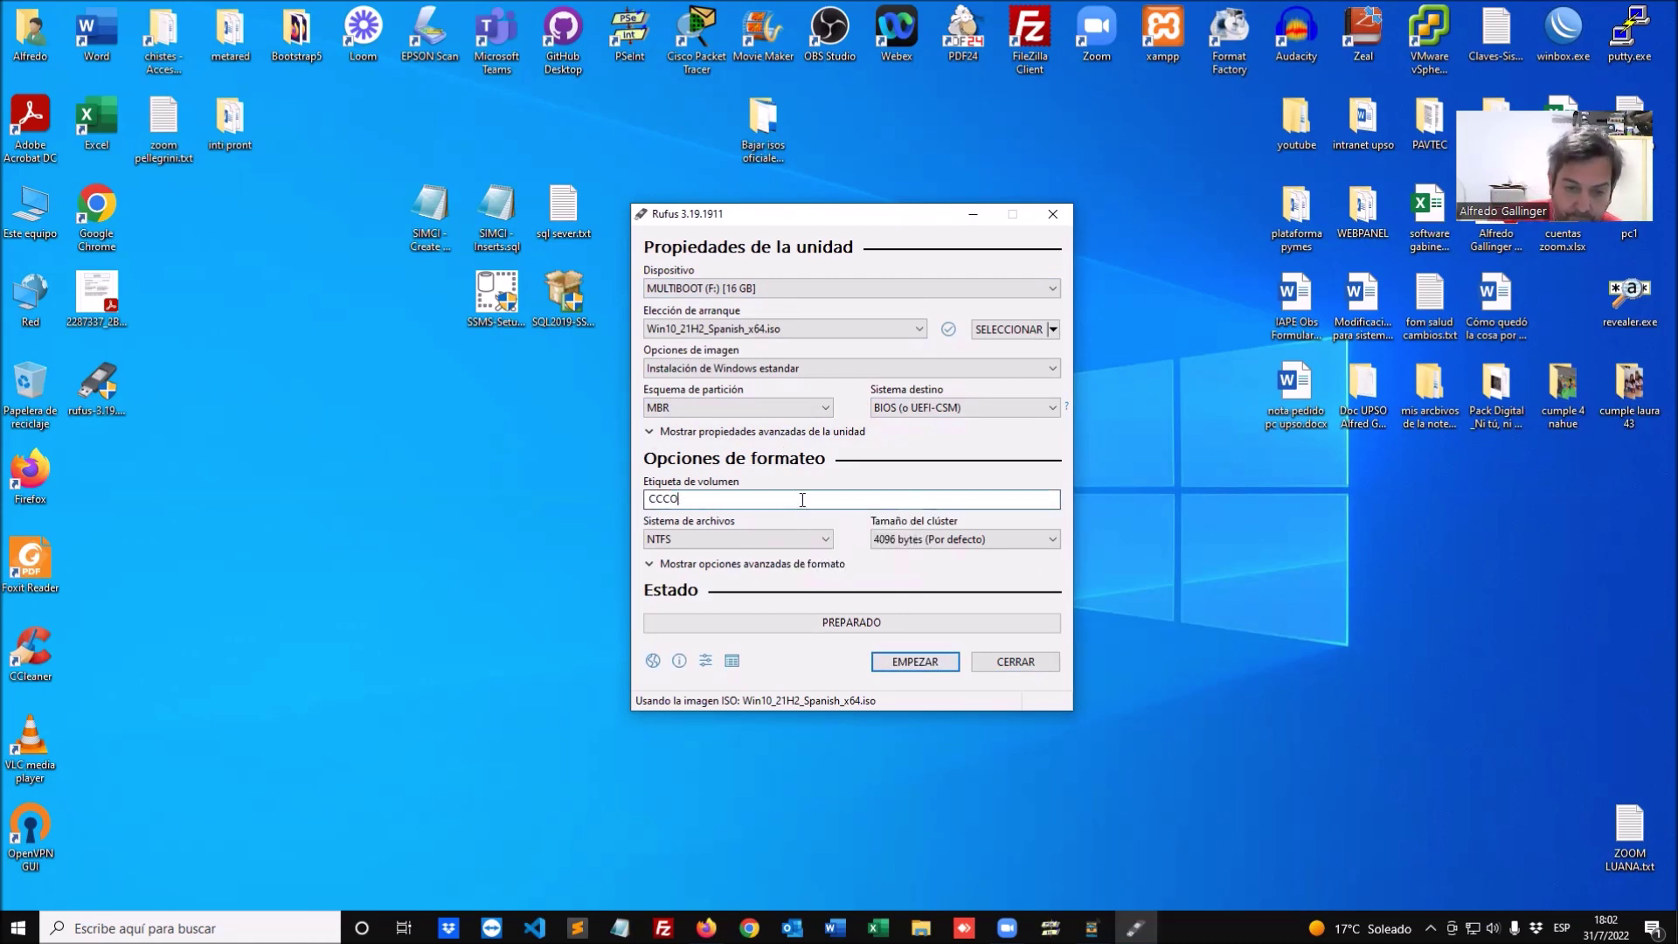
text(win10 mbr)
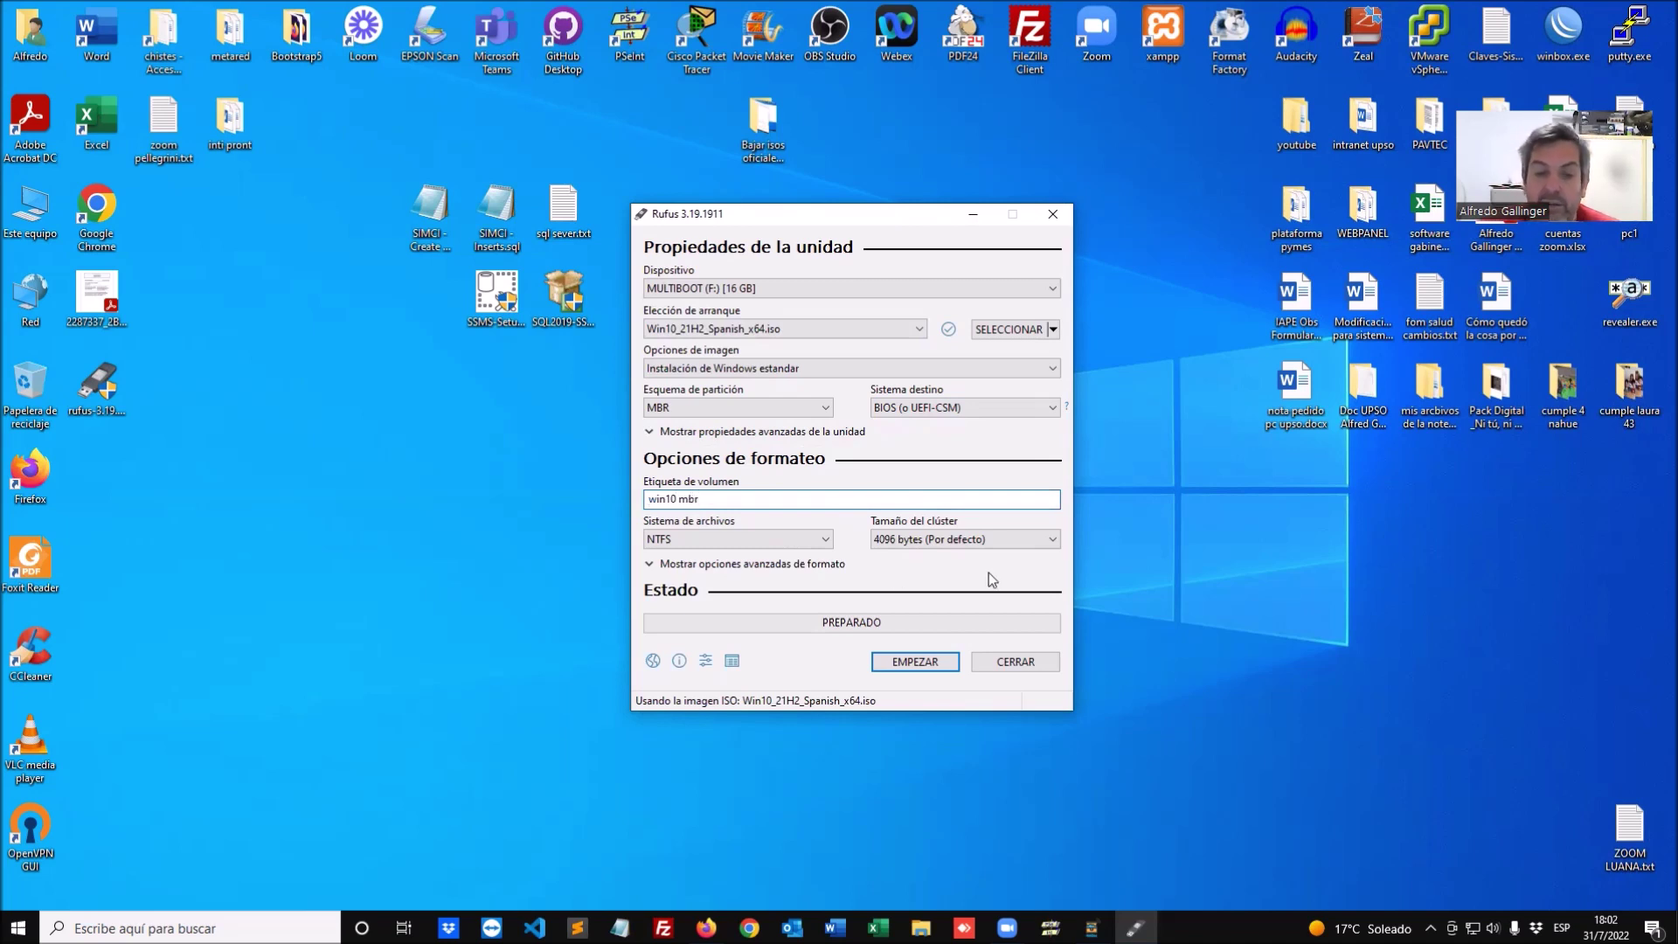
Step: Write the Windows image to the 16 GB USB drive (F:), accepting the data erasure, and close Rufus when it finishes
click(915, 661)
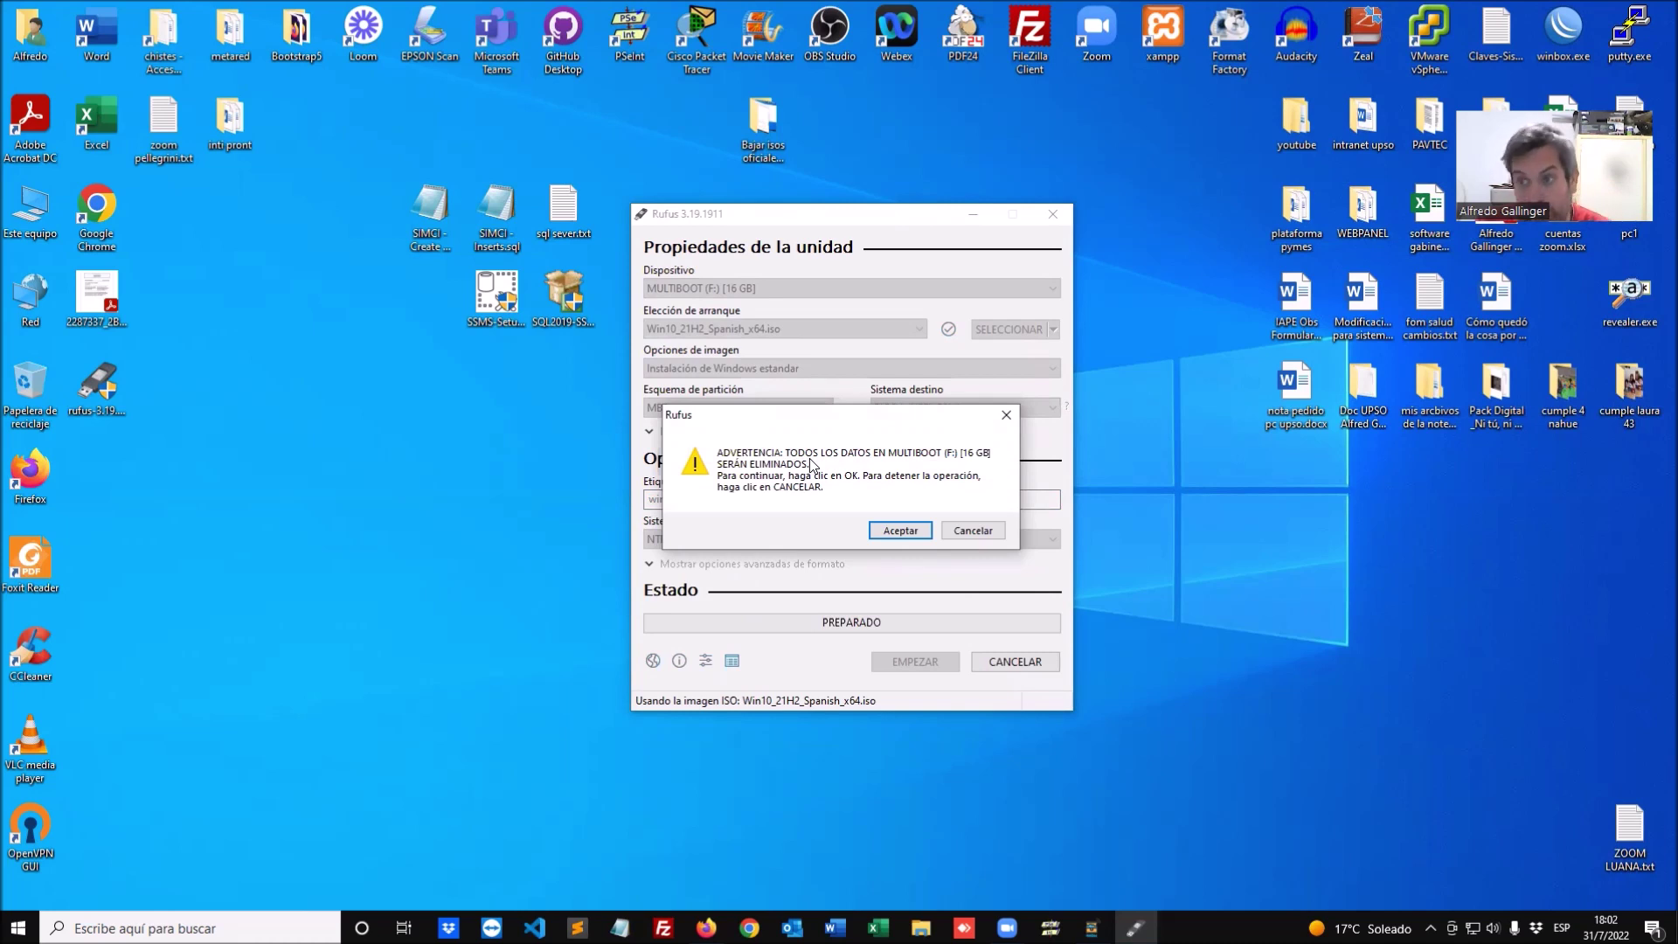
click(900, 531)
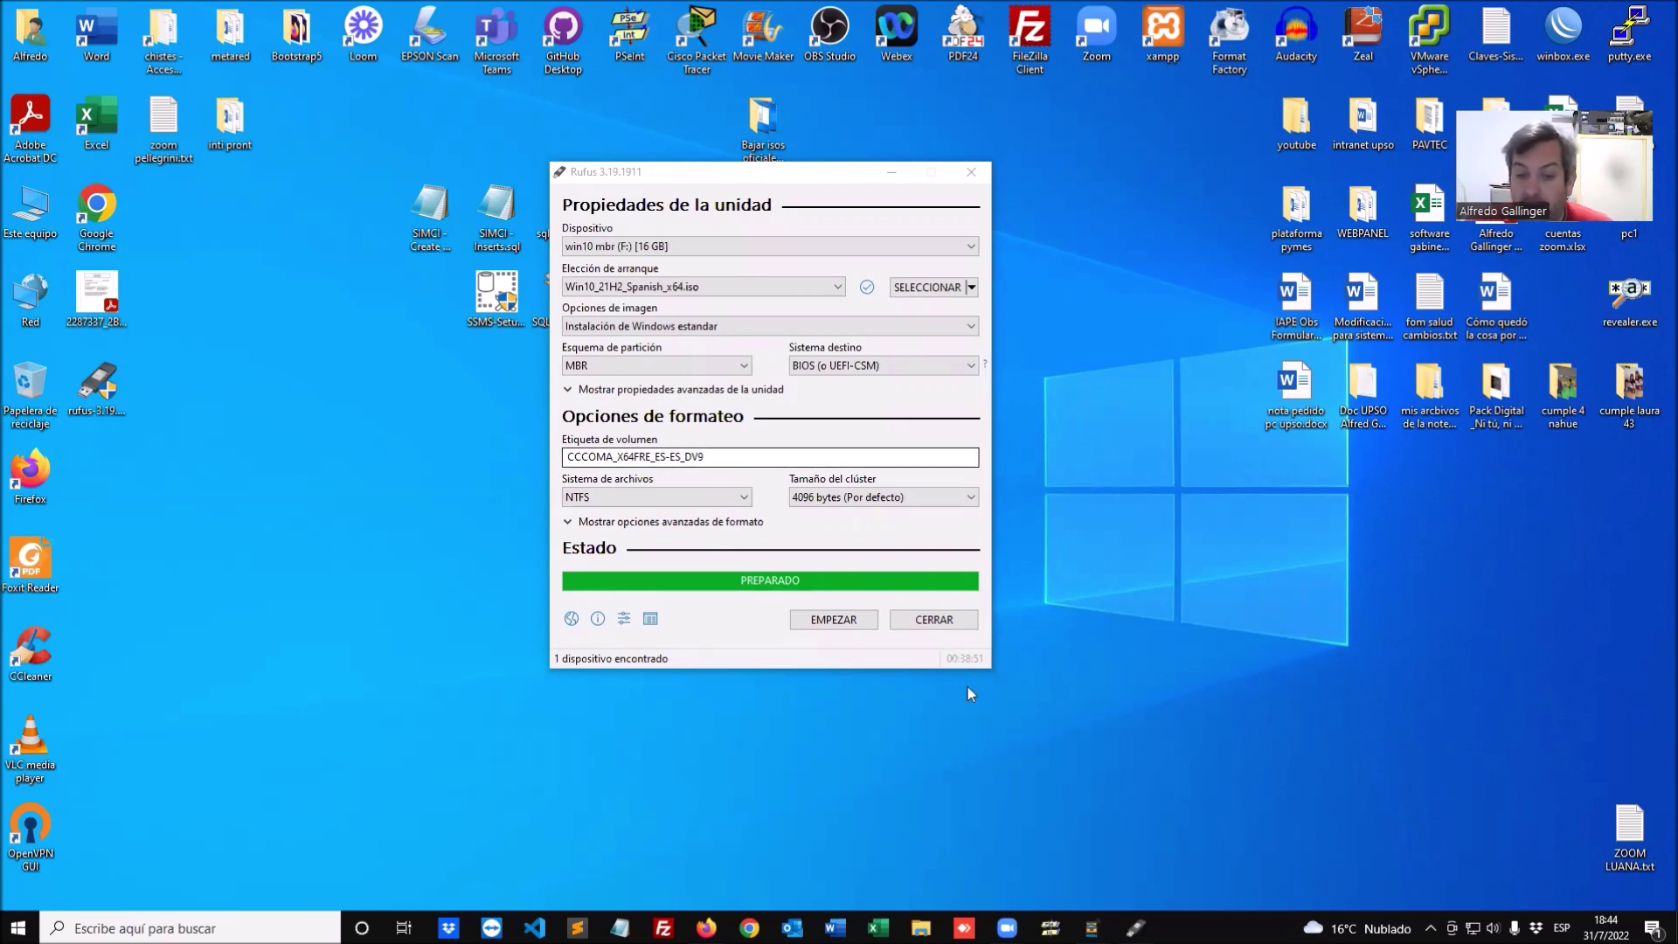
click(934, 620)
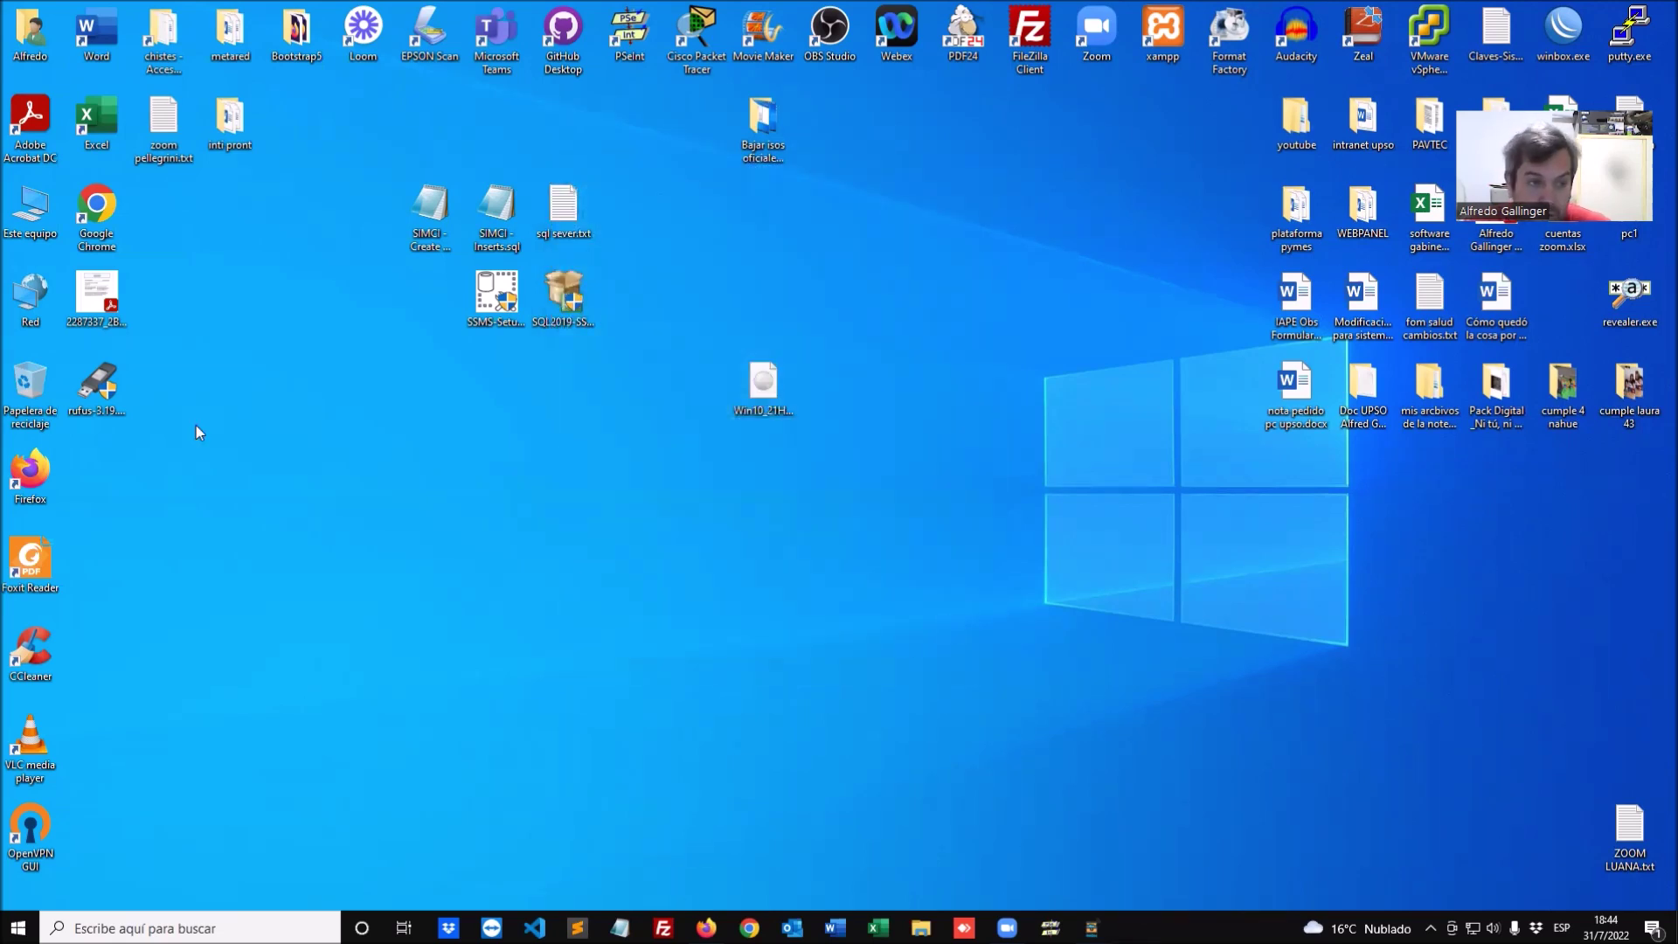
Step: Open the win10 mbr (F:) drive from Este equipo to examine its installation files
double_click(33, 209)
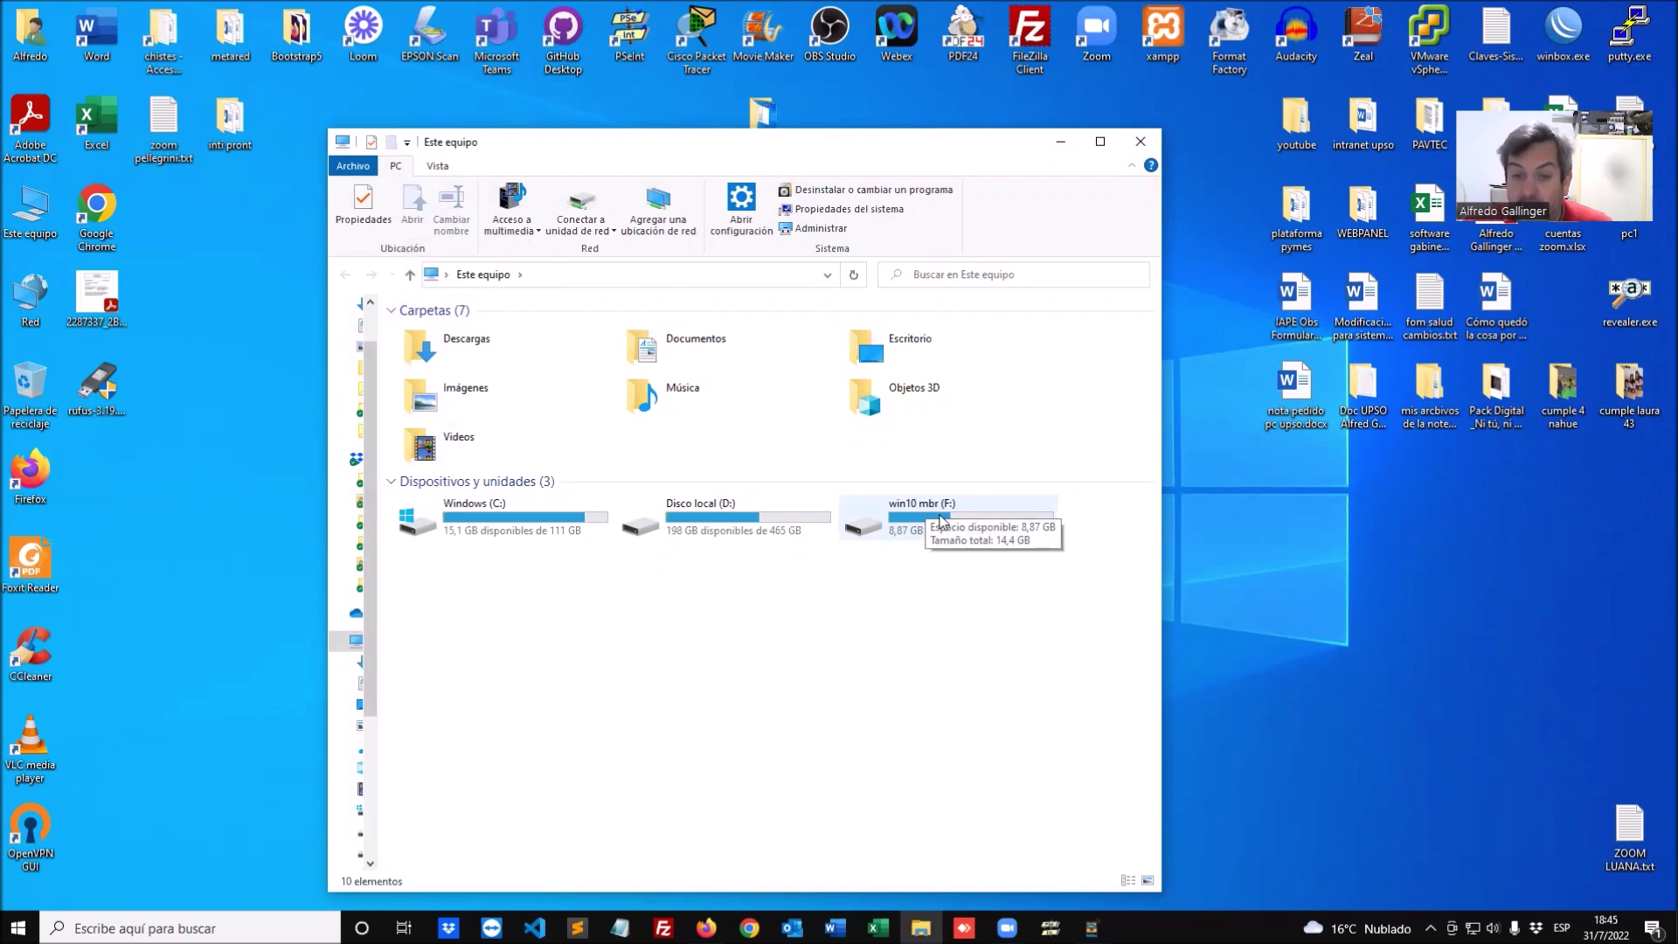
double_click(901, 515)
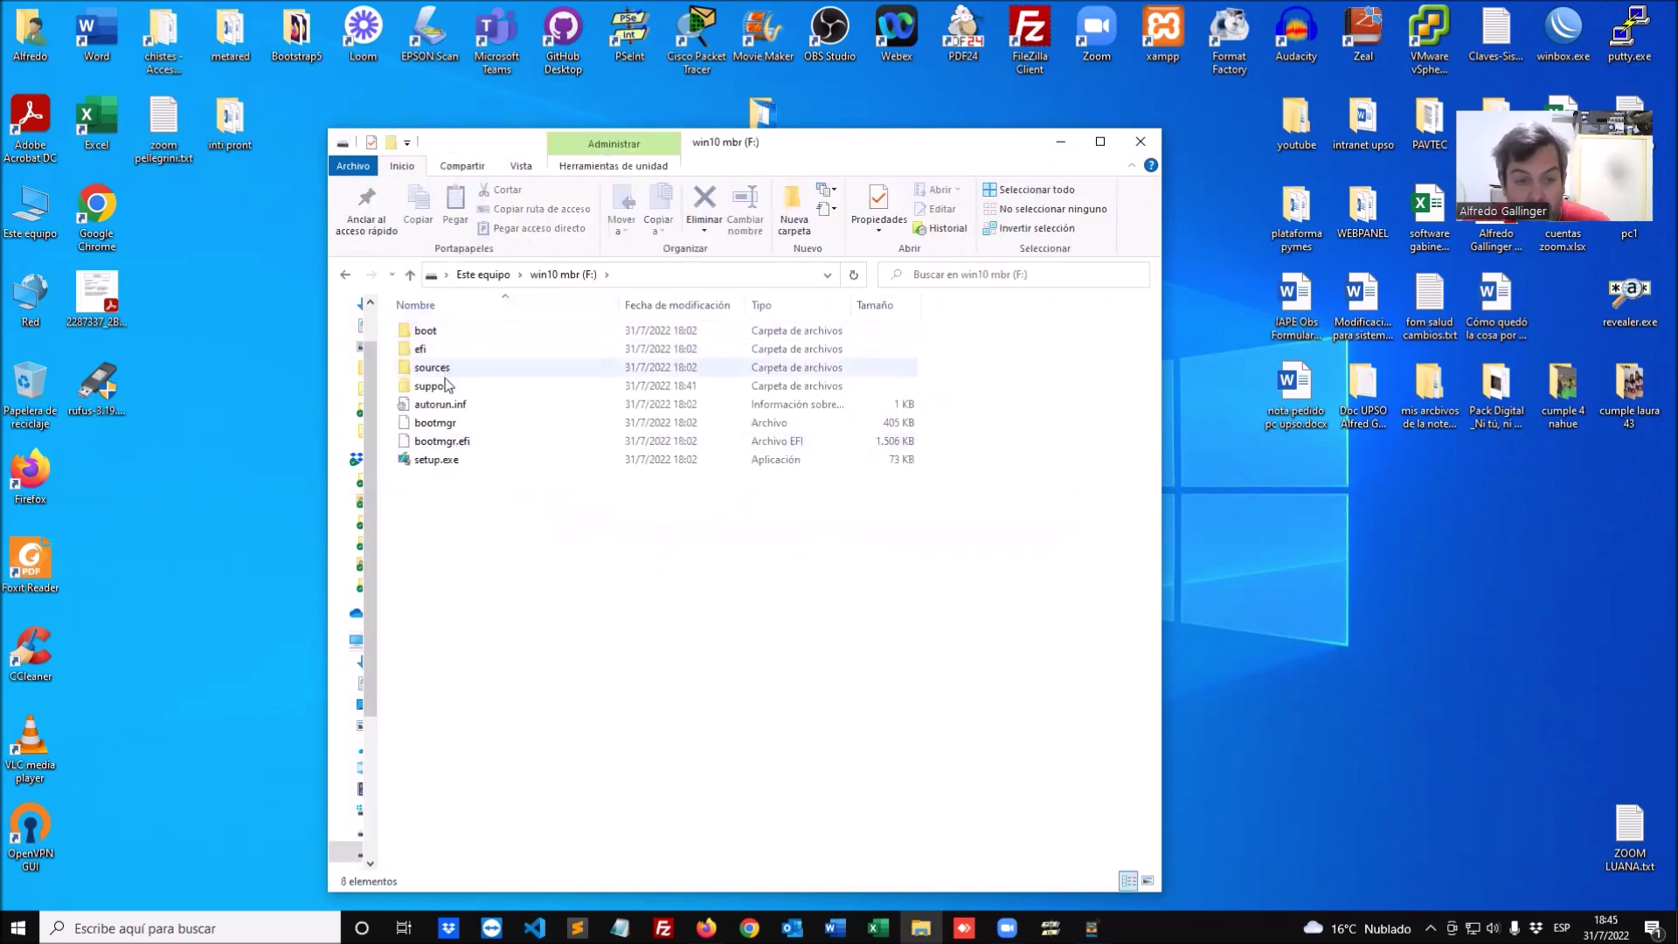